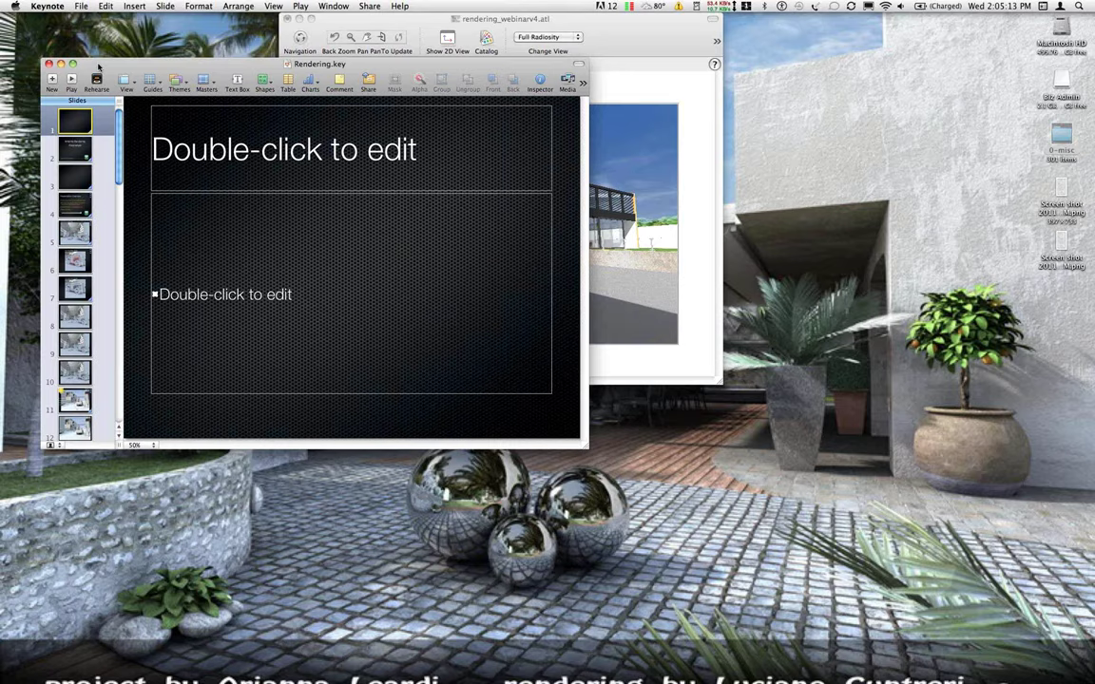
# - Play the Rendering.key presentation from the first slide
pyautogui.press('super+alt+p')
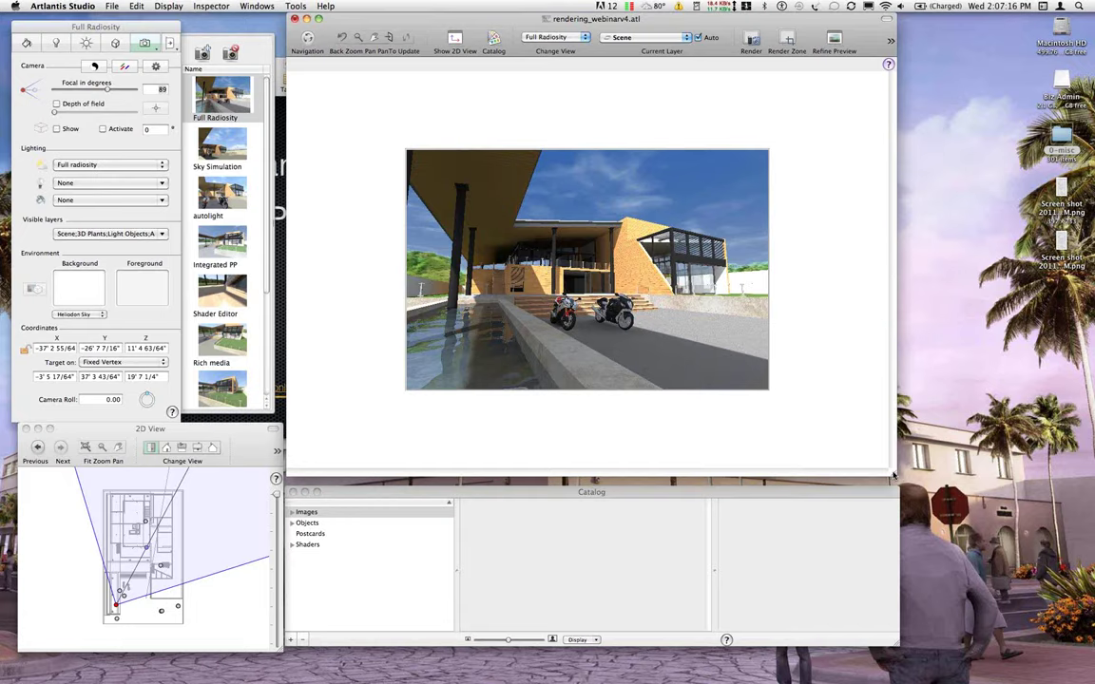
# - In Artlantis Studio, review the rendering parameters in the Full Radiosity view's render options, and cancel without rendering
pyautogui.click(156, 45)
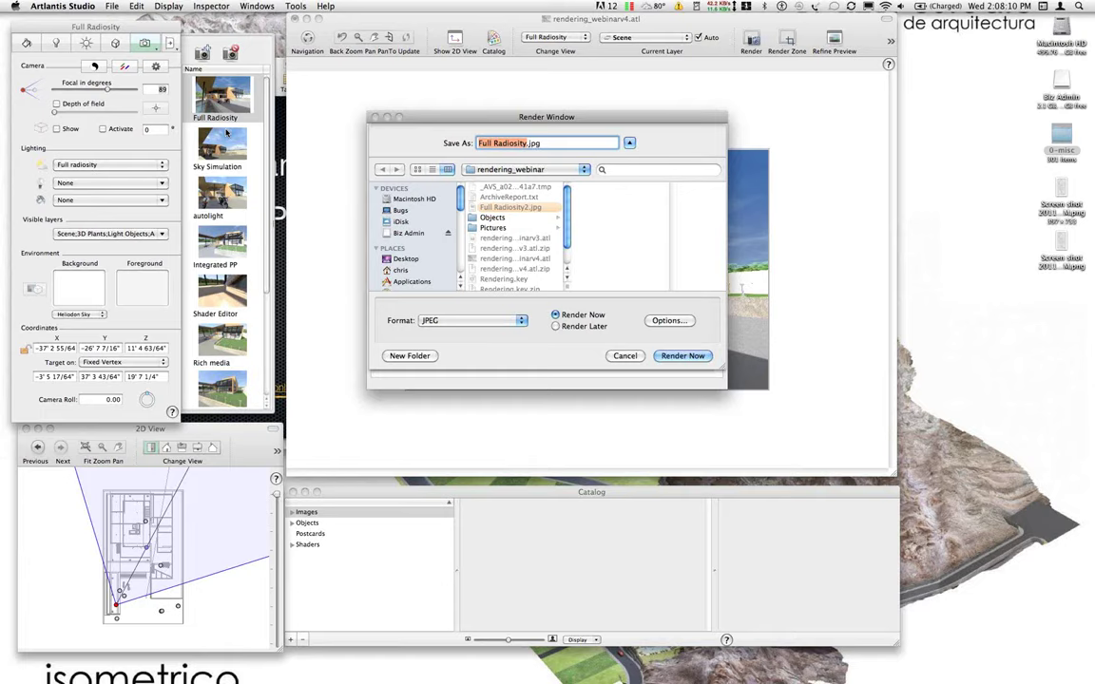
pyautogui.click(667, 321)
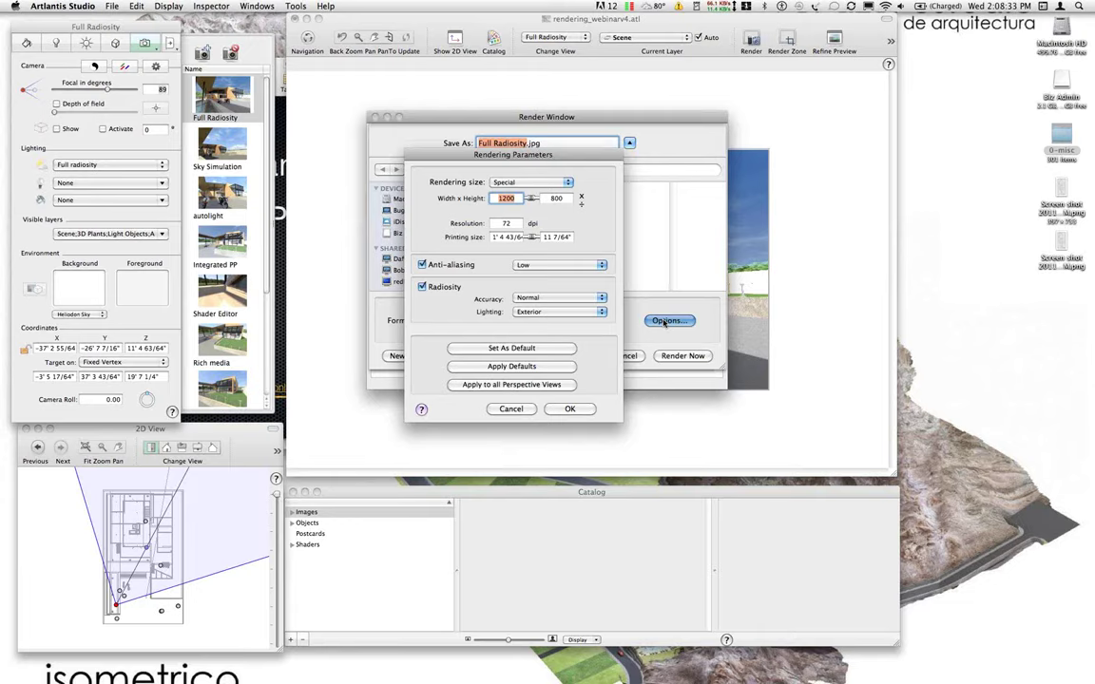
pyautogui.click(634, 356)
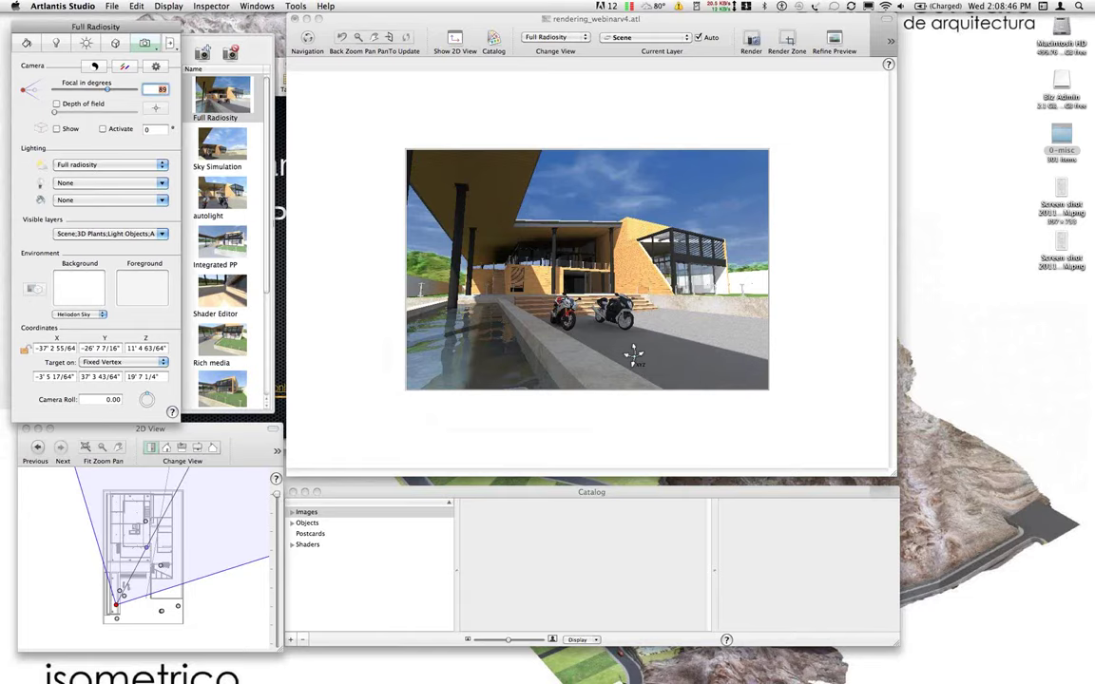
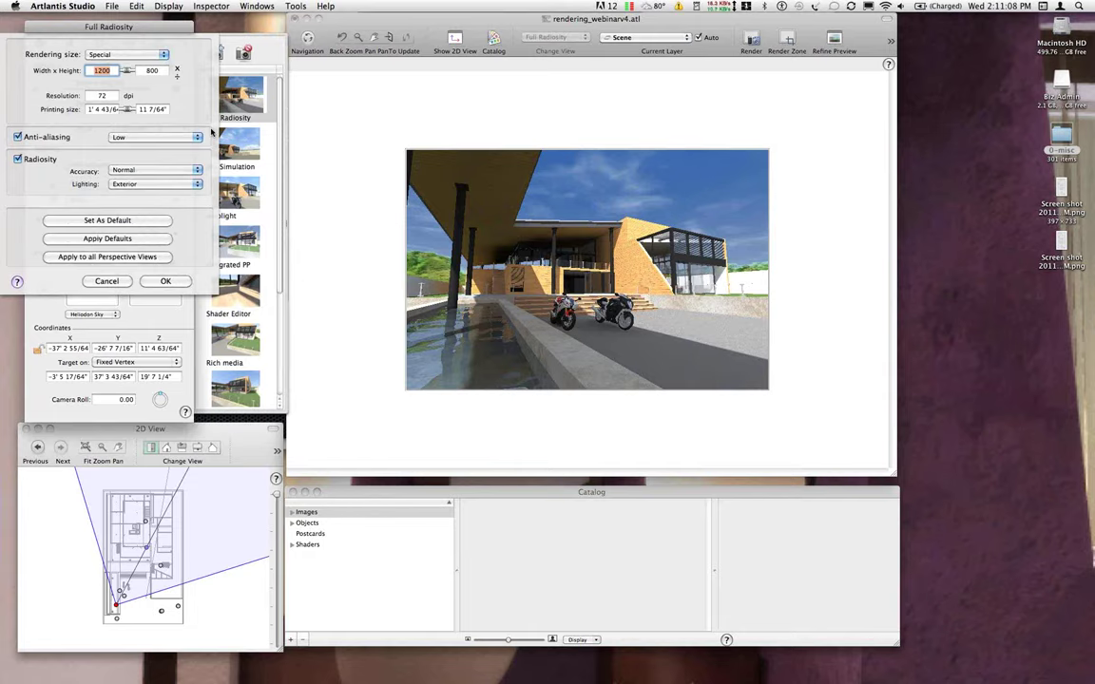
# - Set the Full Radiosity view's rendering size to 1200 x 600 and accept the parameters
pyautogui.press('Tab')
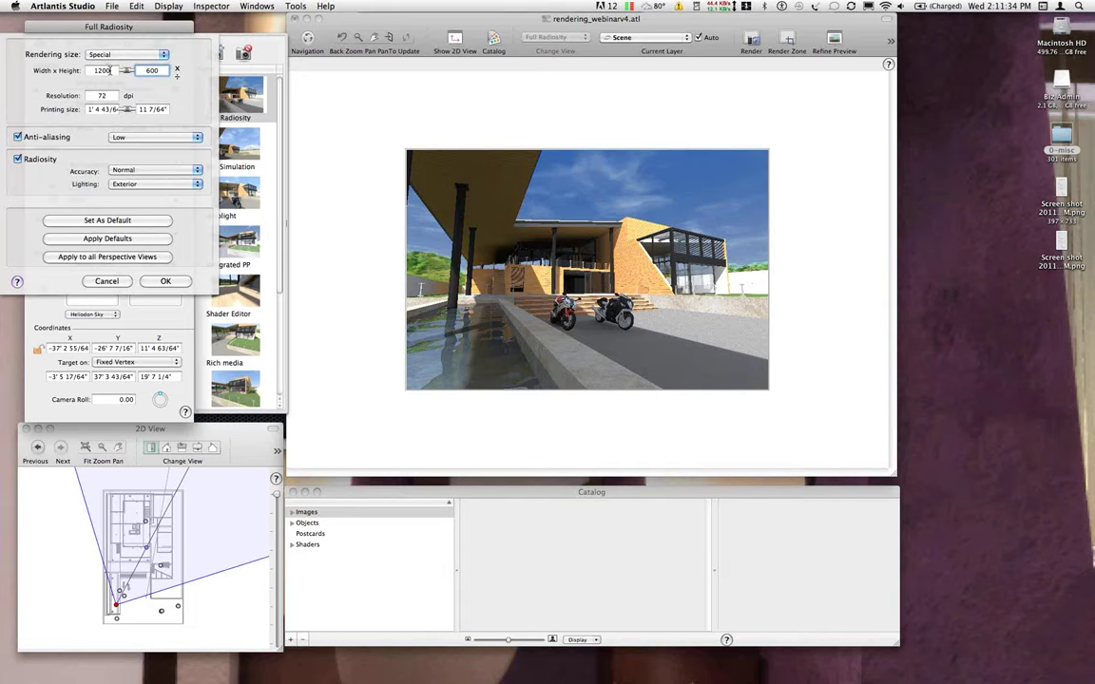
pyautogui.write('12')
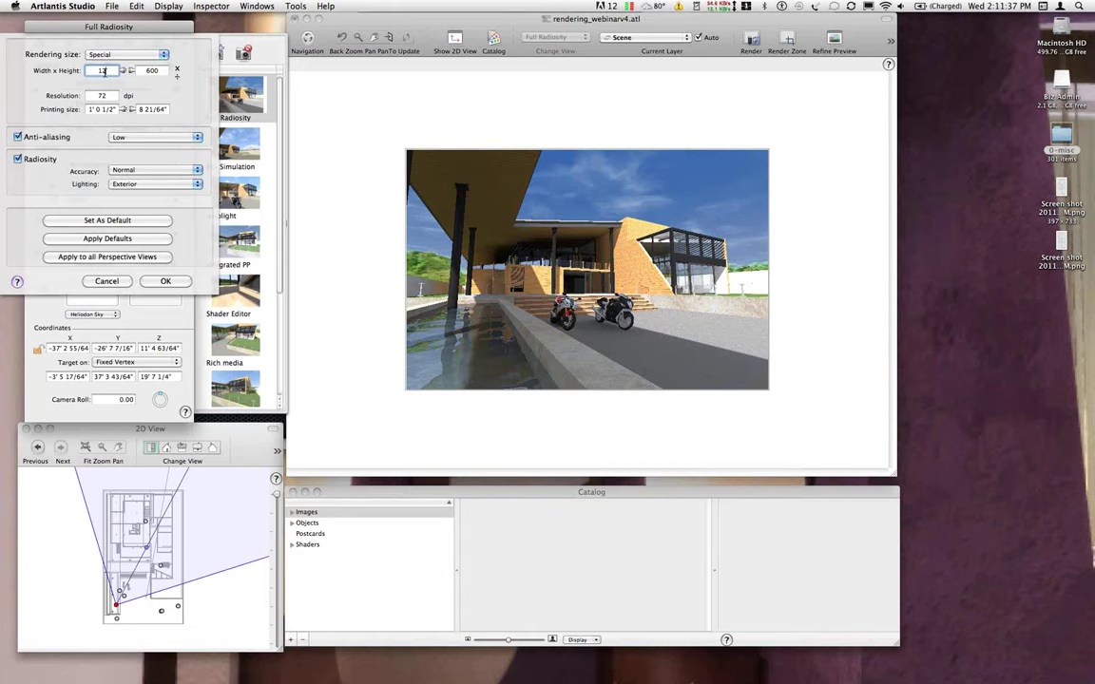
pyautogui.click(163, 283)
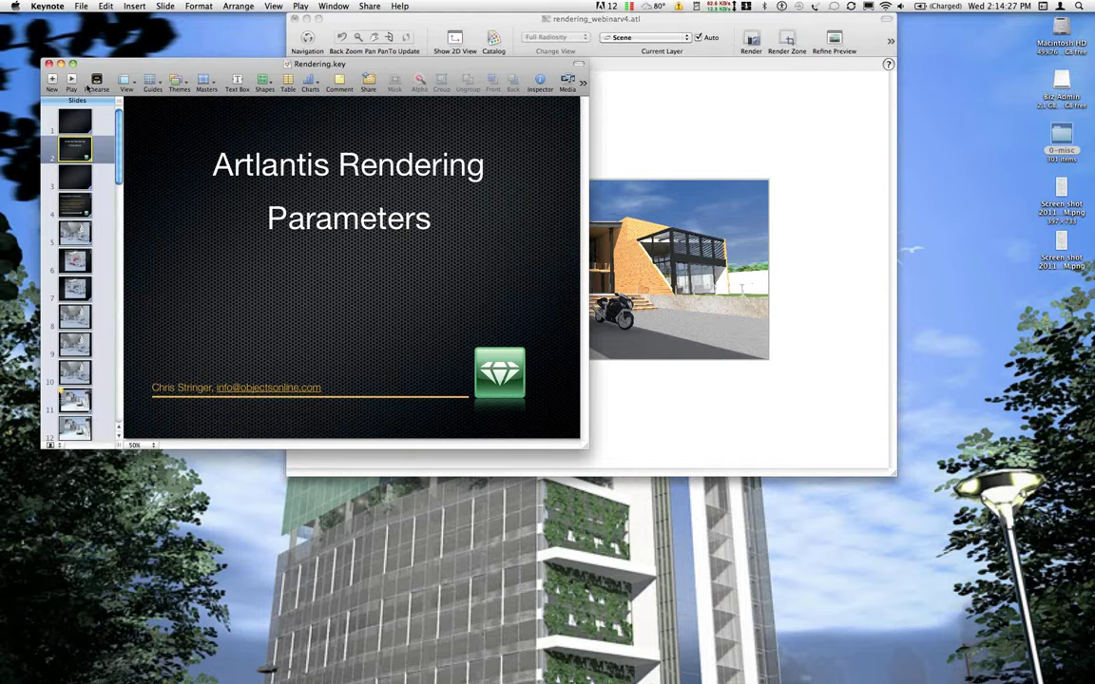
# - Play the Rendering.key presentation from slide 2 in Keynote, and reposition its window lower on the desktop
pyautogui.click(86, 87)
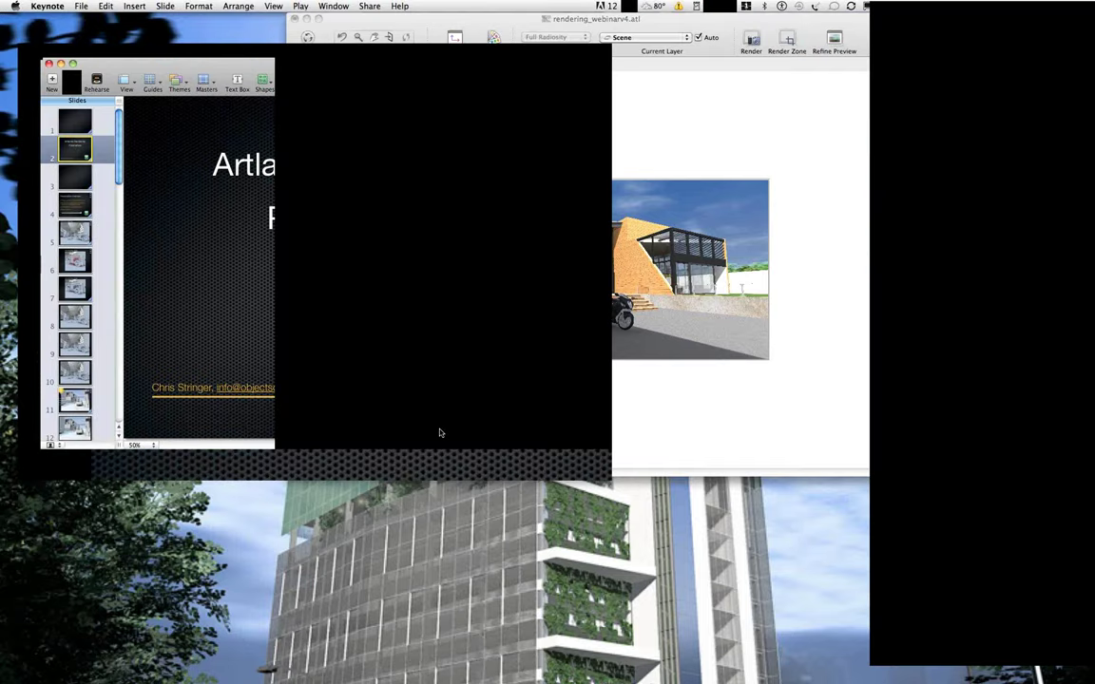
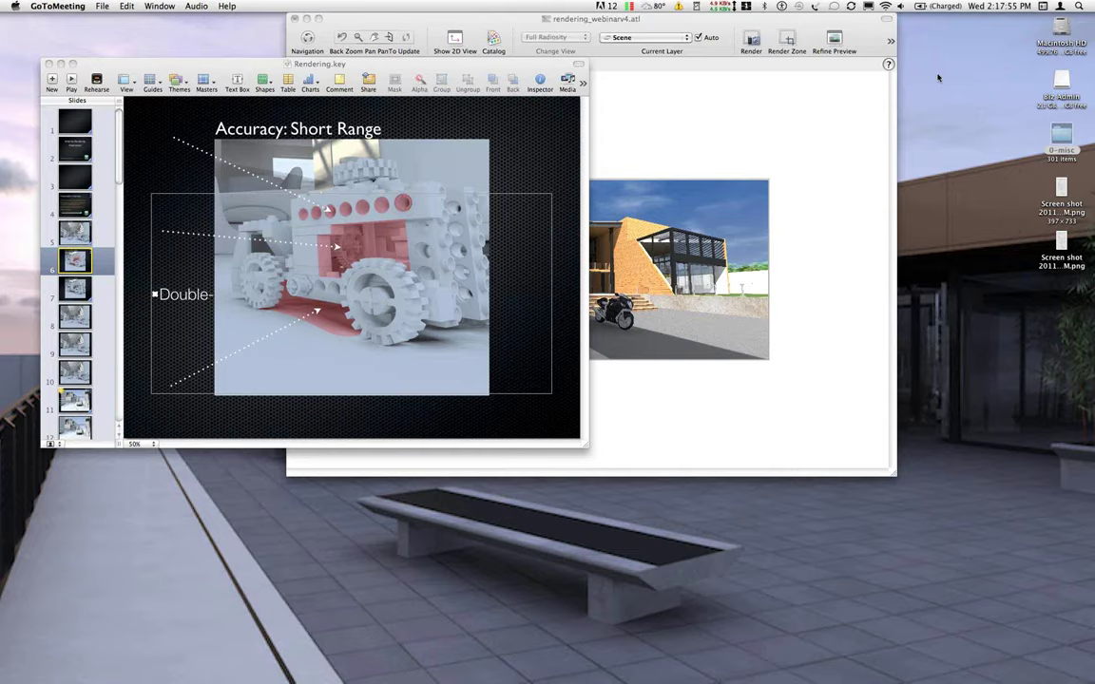
pyautogui.moveTo(535, 66); pyautogui.dragTo(549, 181)
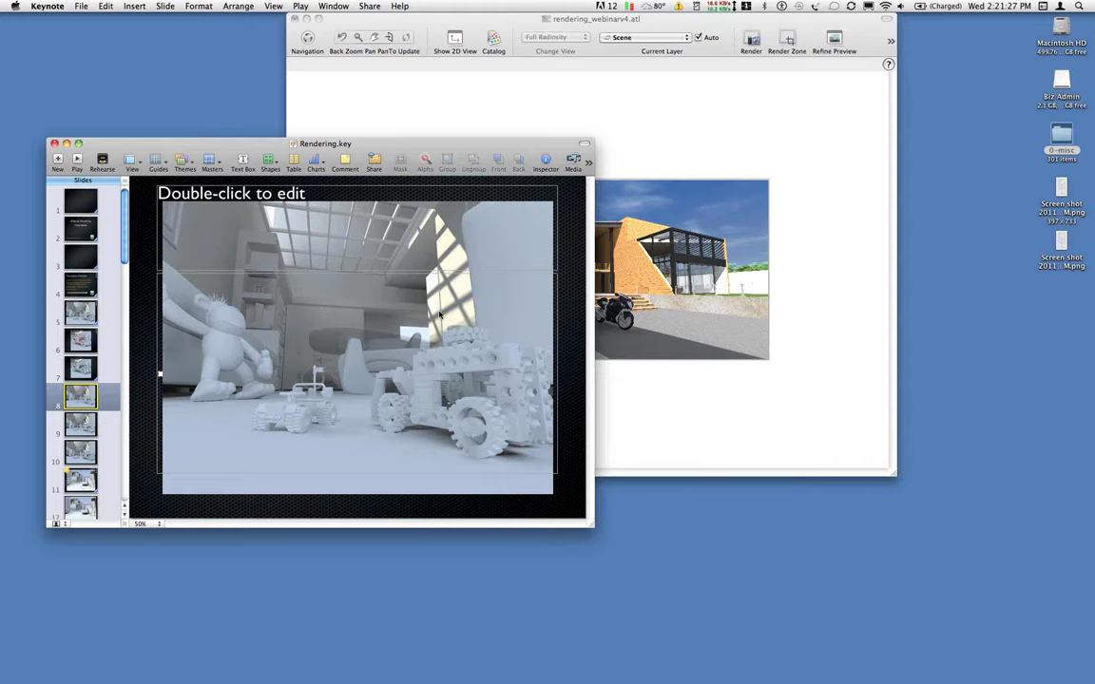
# - Delete the empty title and body placeholders from slides 8, 9 and 10
pyautogui.click(165, 189)
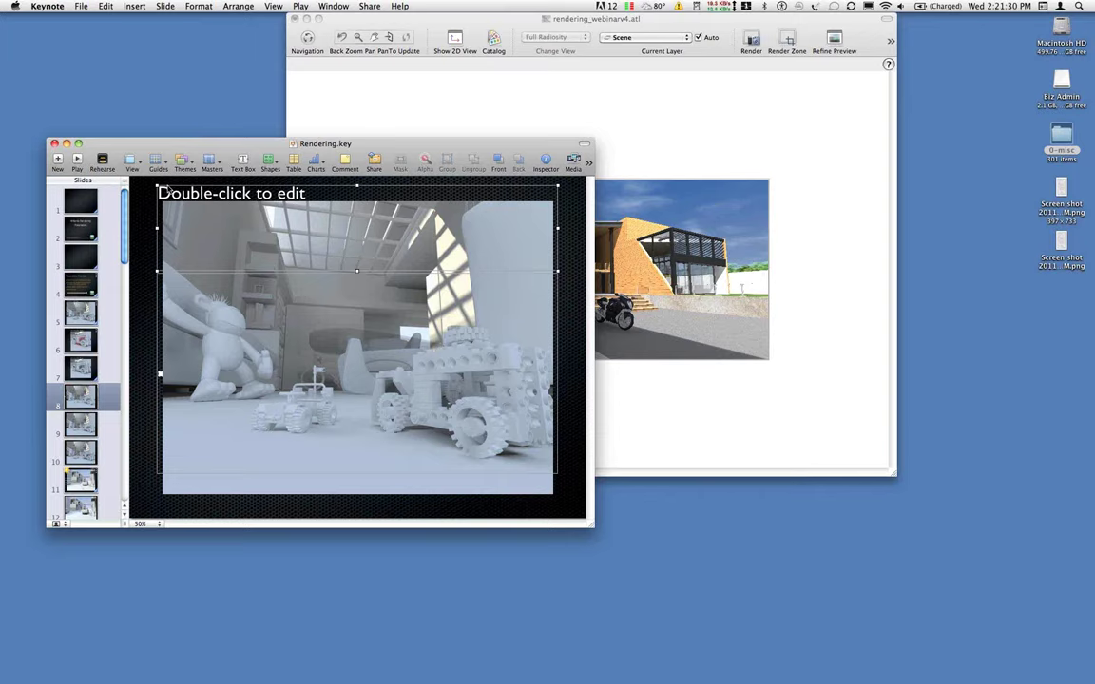
pyautogui.click(158, 294)
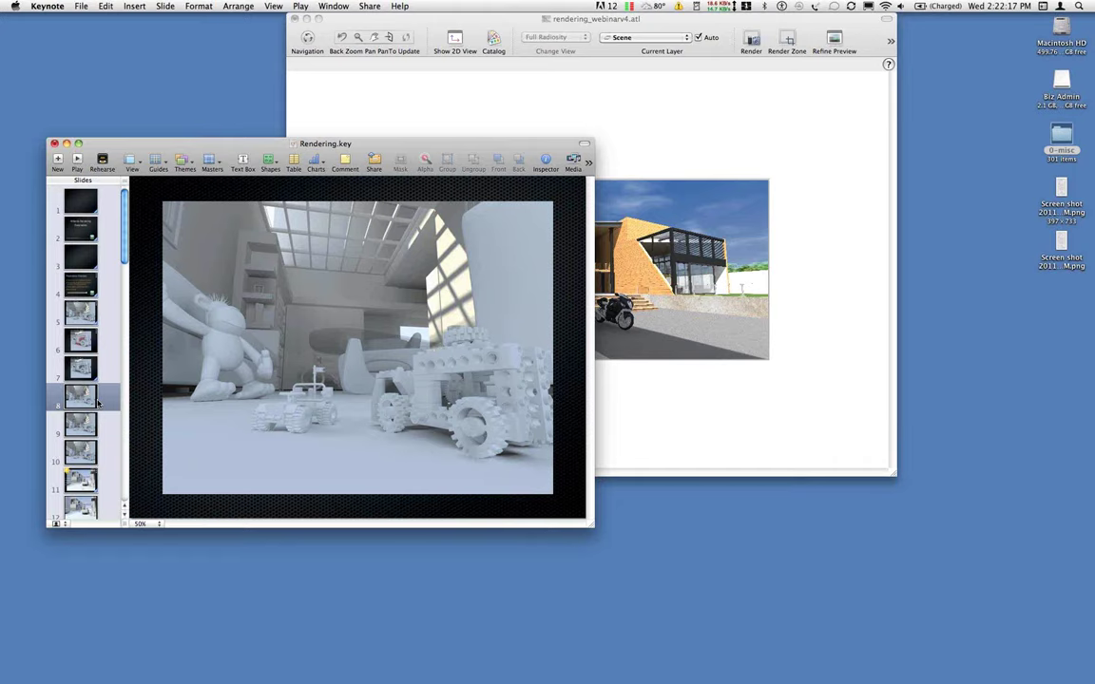
pyautogui.press('Down')
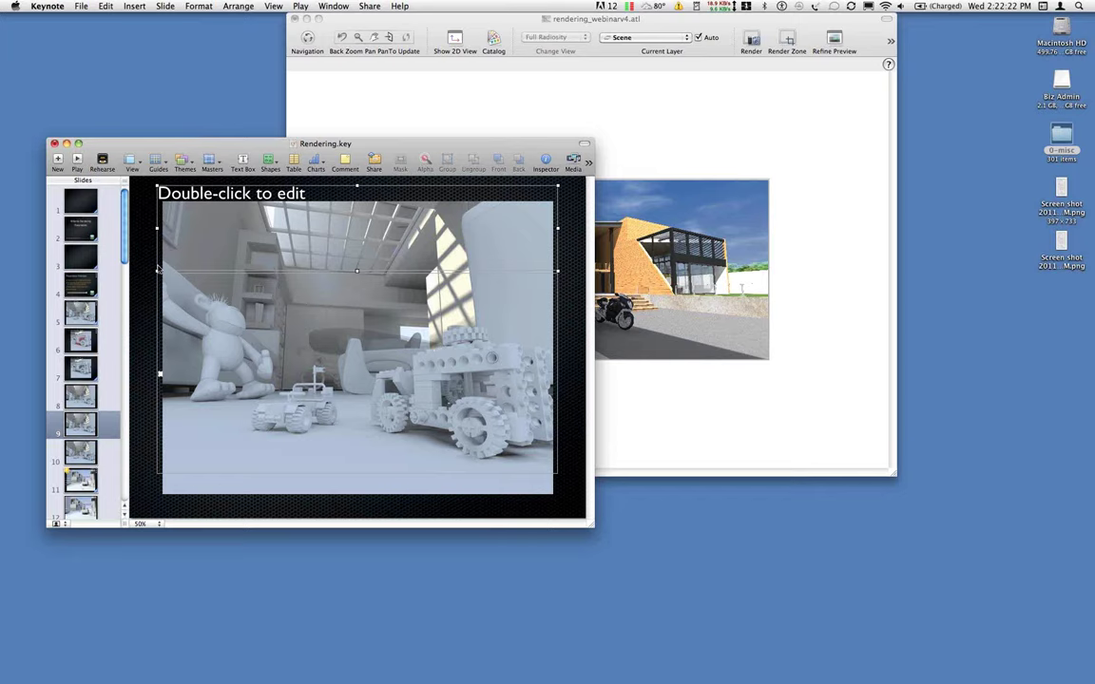
pyautogui.click(84, 425)
pyautogui.press('Up')
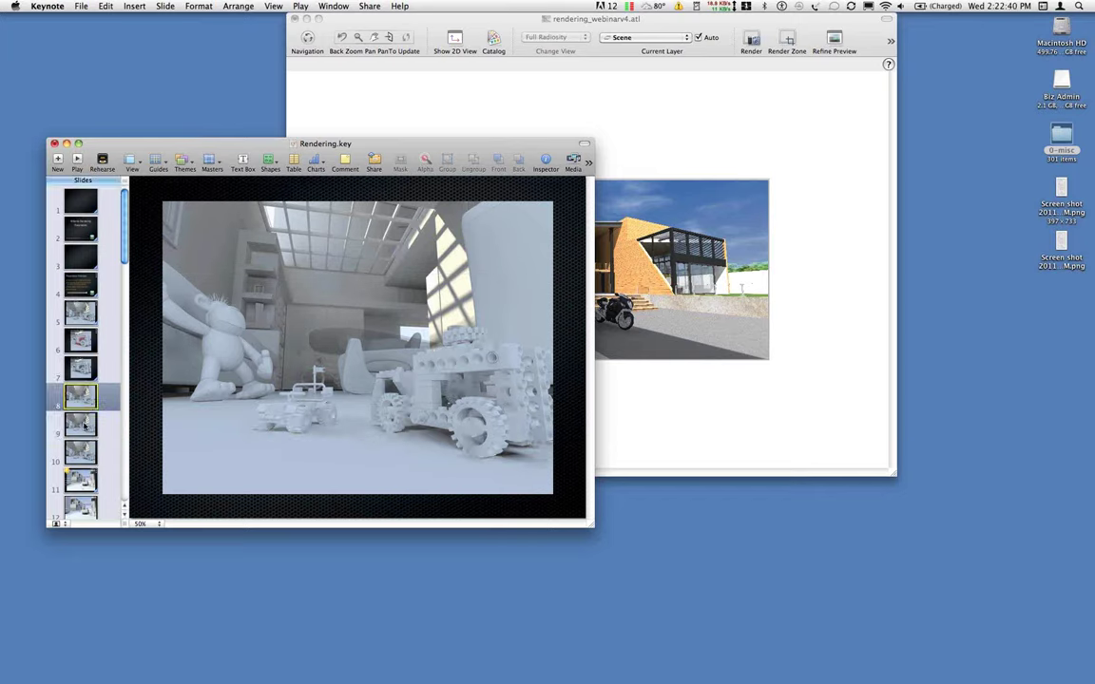
pyautogui.click(83, 425)
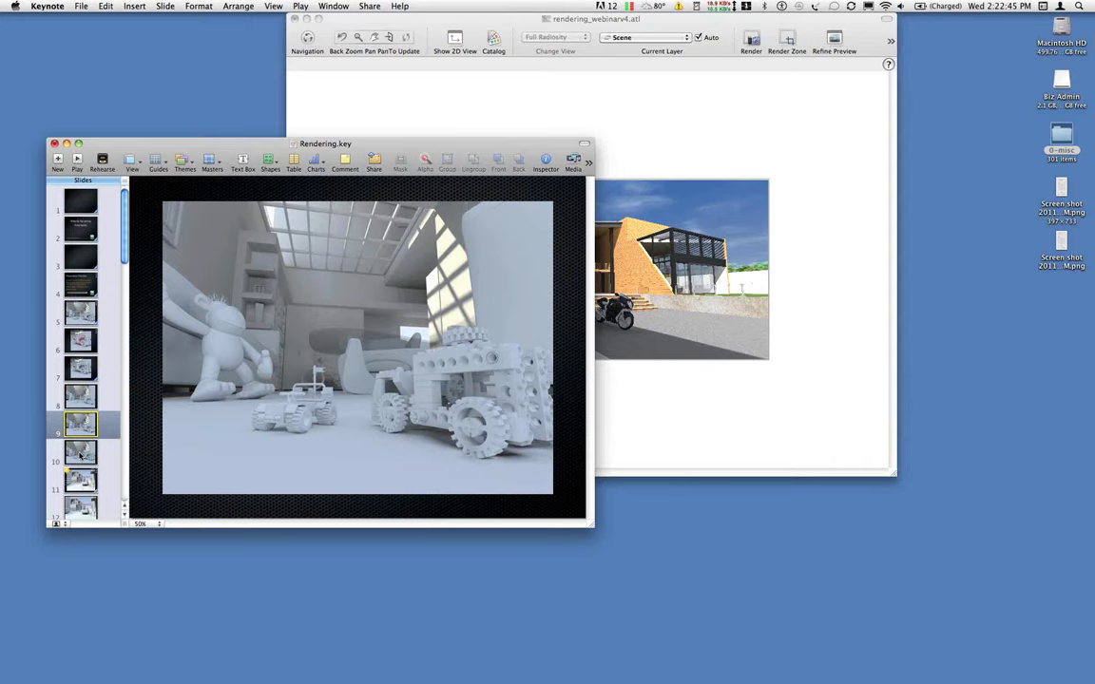
pyautogui.click(80, 451)
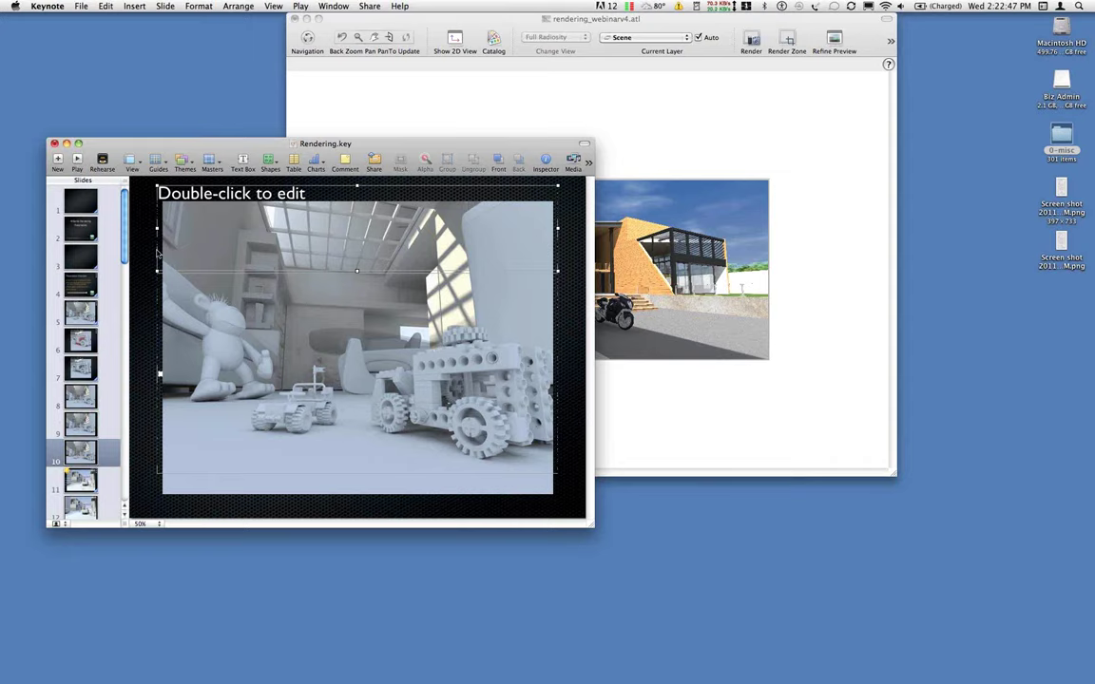
pyautogui.press('Delete')
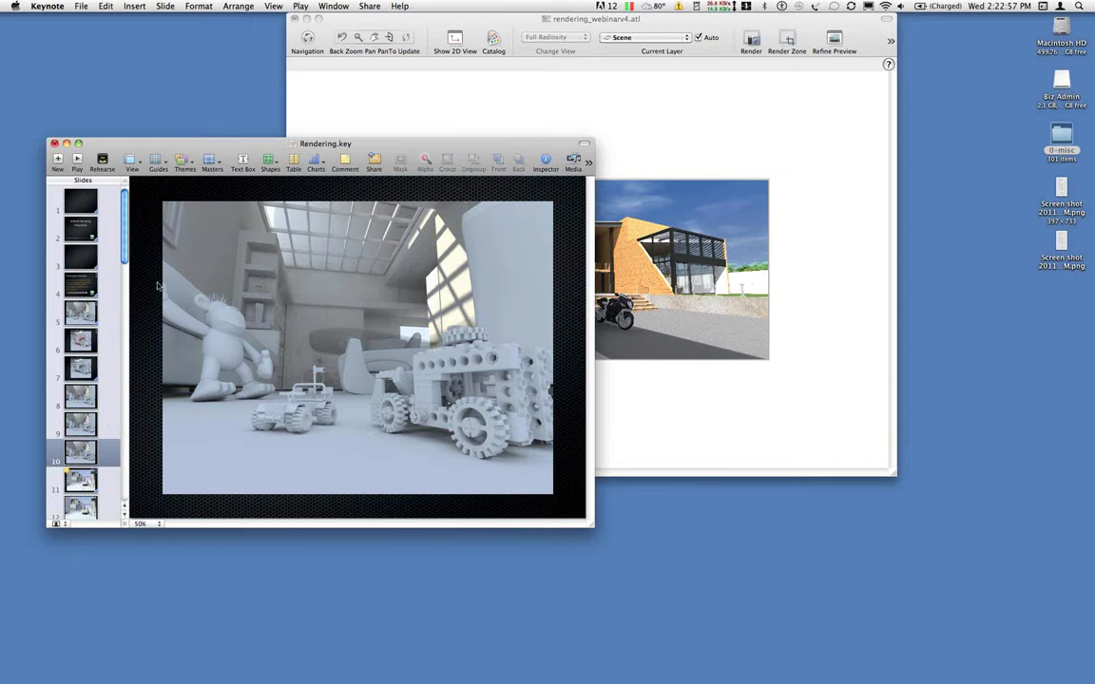
# - Compare the interior toy-room renderings on slides 8, 9 and 10
pyautogui.click(84, 403)
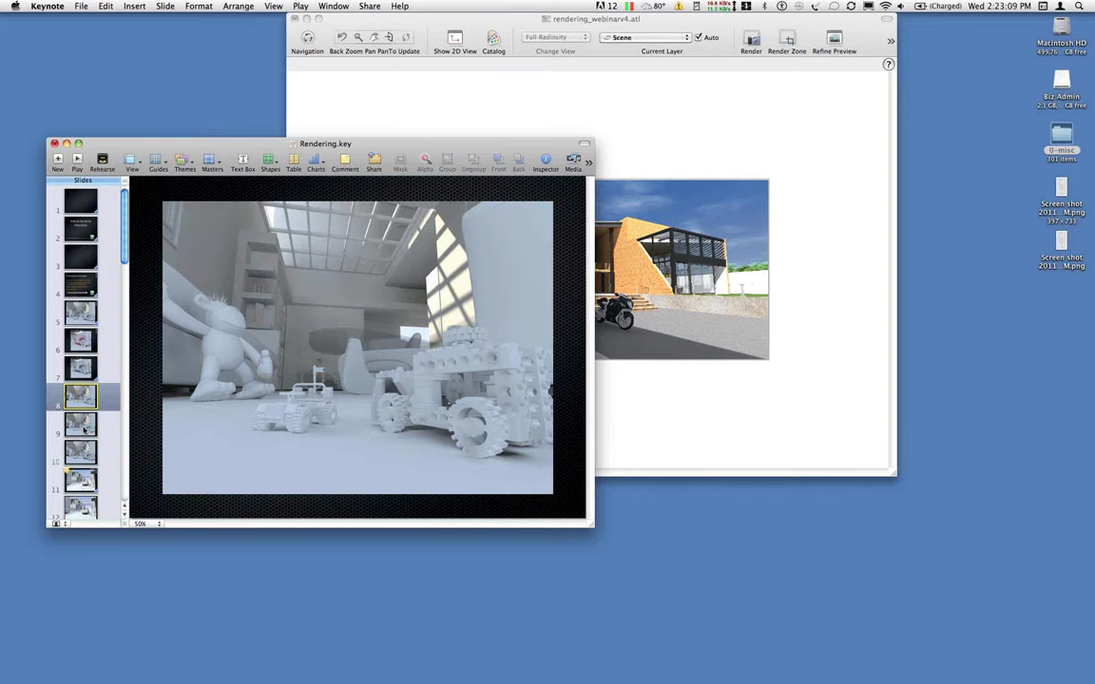
pyautogui.click(83, 426)
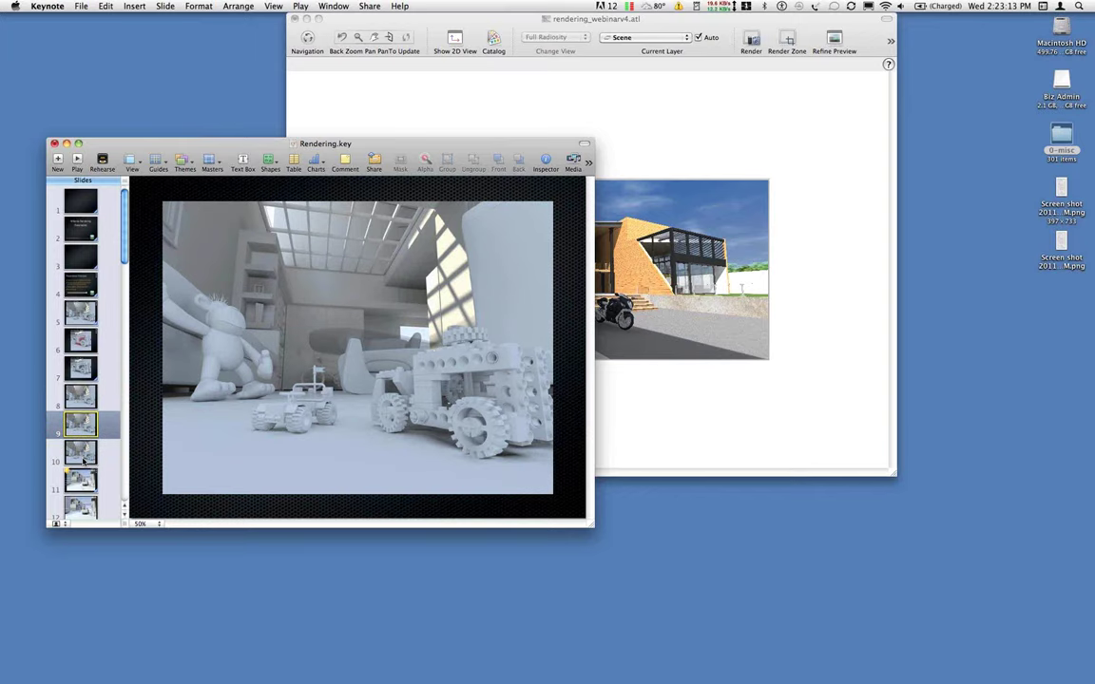
pyautogui.click(83, 460)
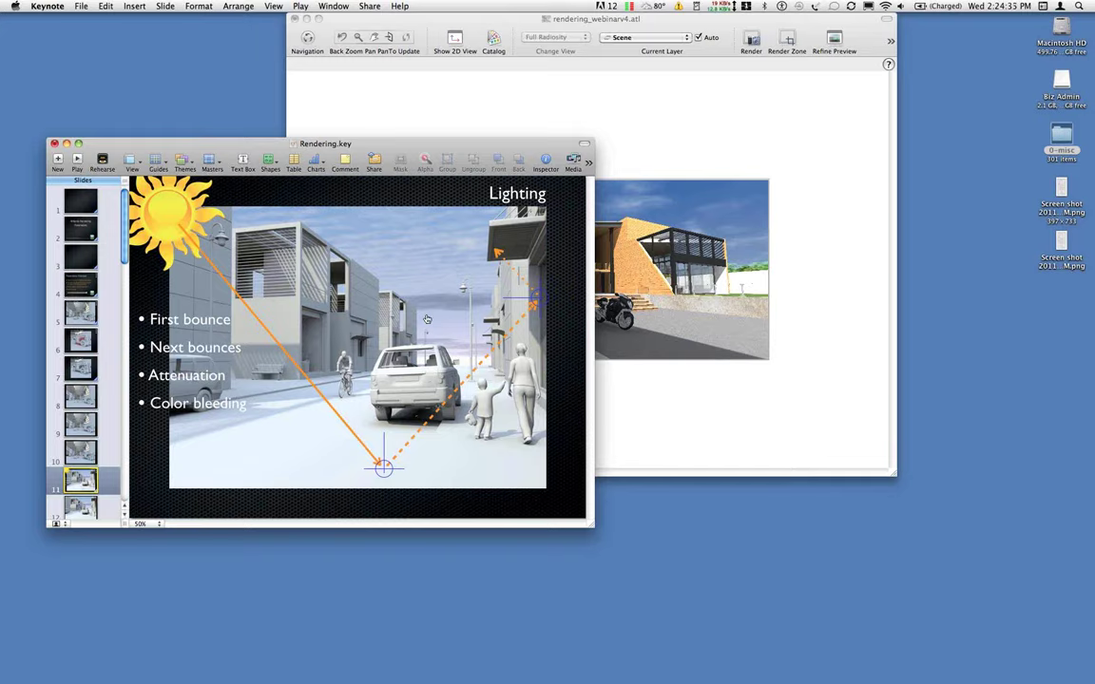
# - Switch between Artlantis Studio and Keynote to compare the radiosity lighting parameters with the Lighting slide's bounce diagram
pyautogui.press('super+Tab')
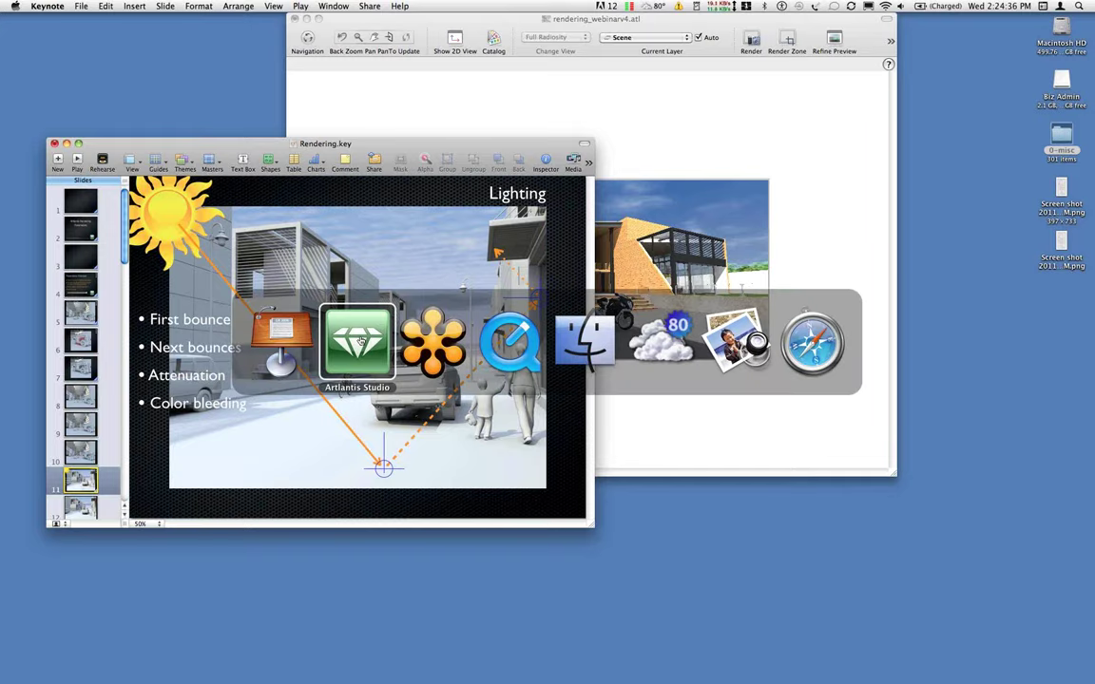
pyautogui.click(361, 340)
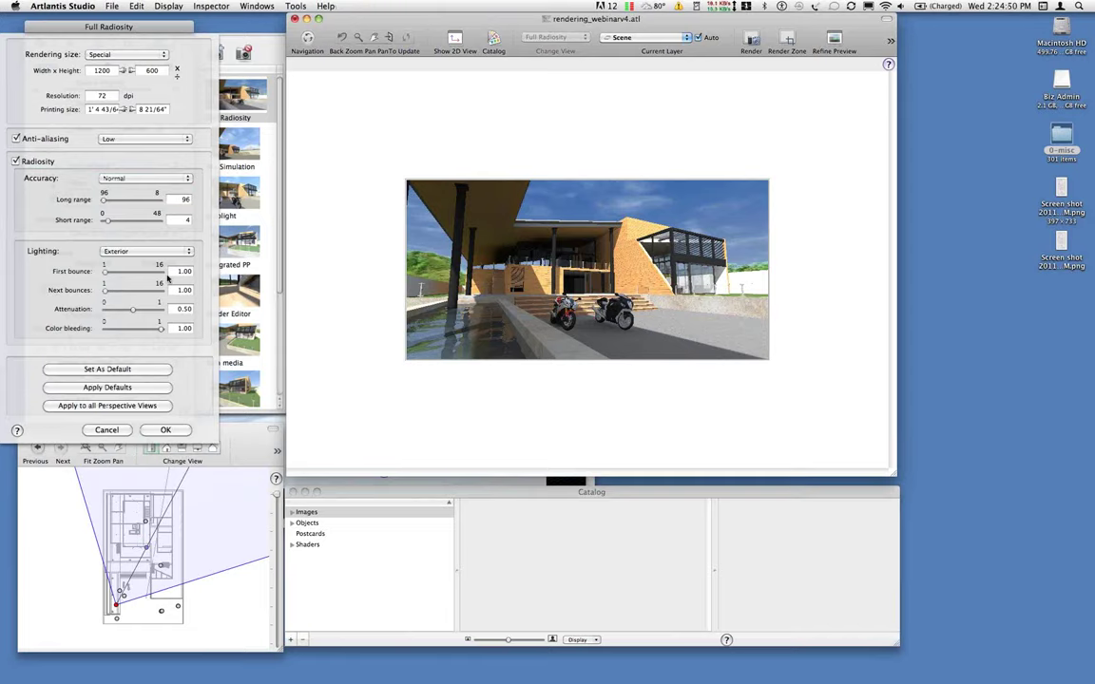
pyautogui.press('super+Tab')
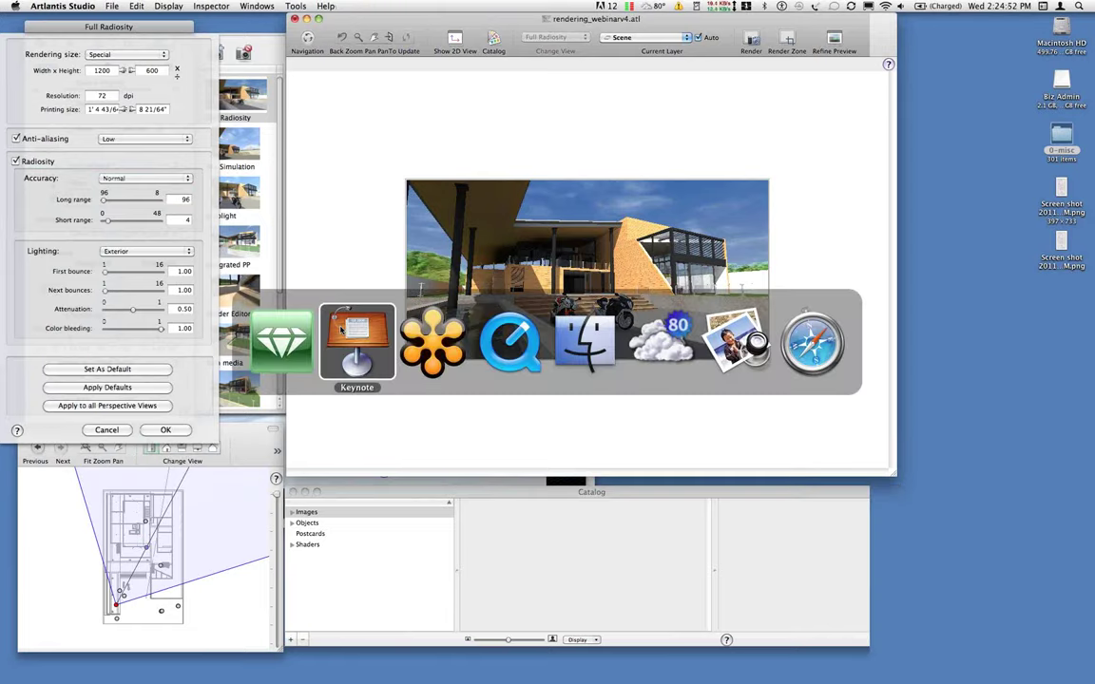
pyautogui.click(341, 329)
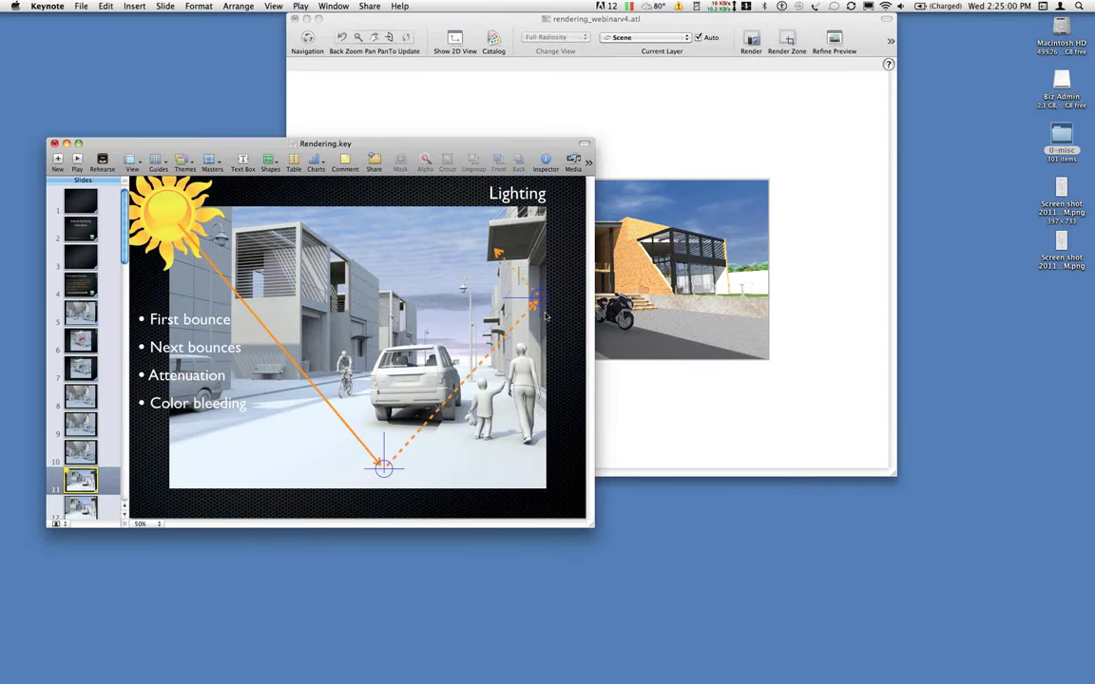
pyautogui.press('super+Tab')
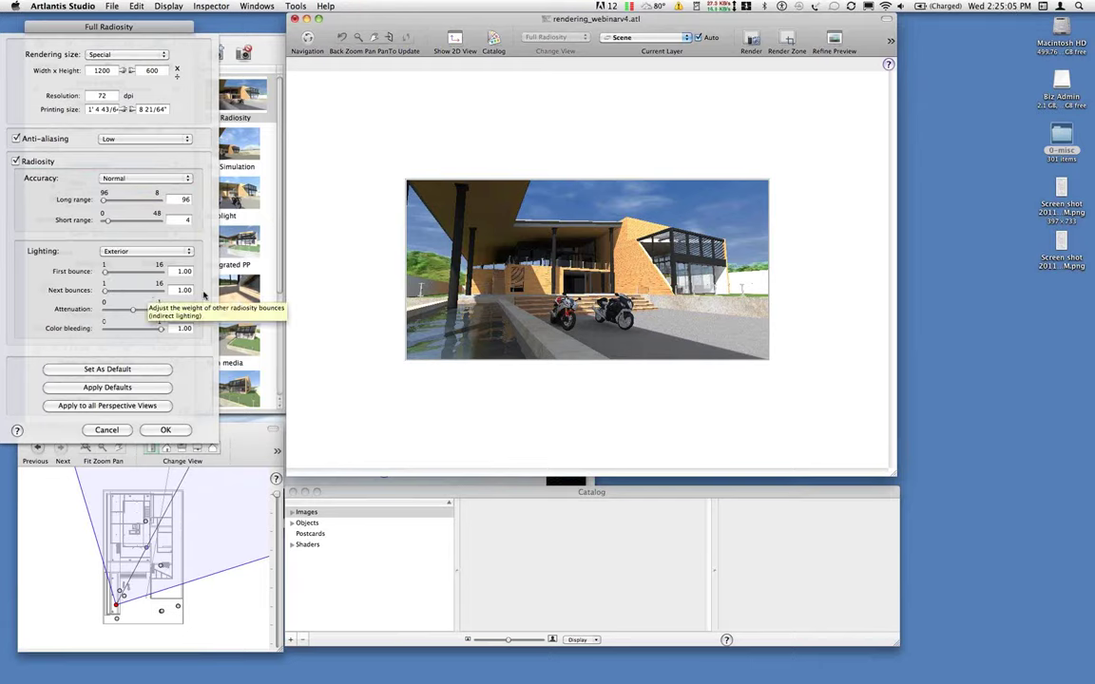
pyautogui.press('super+Tab')
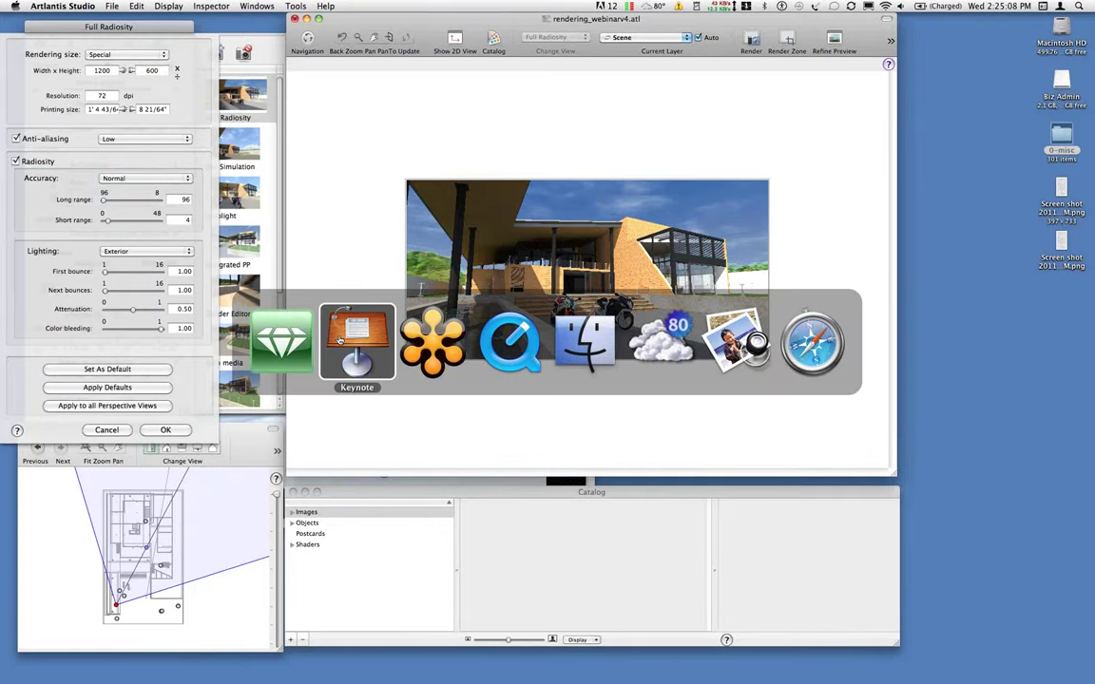
pyautogui.click(339, 339)
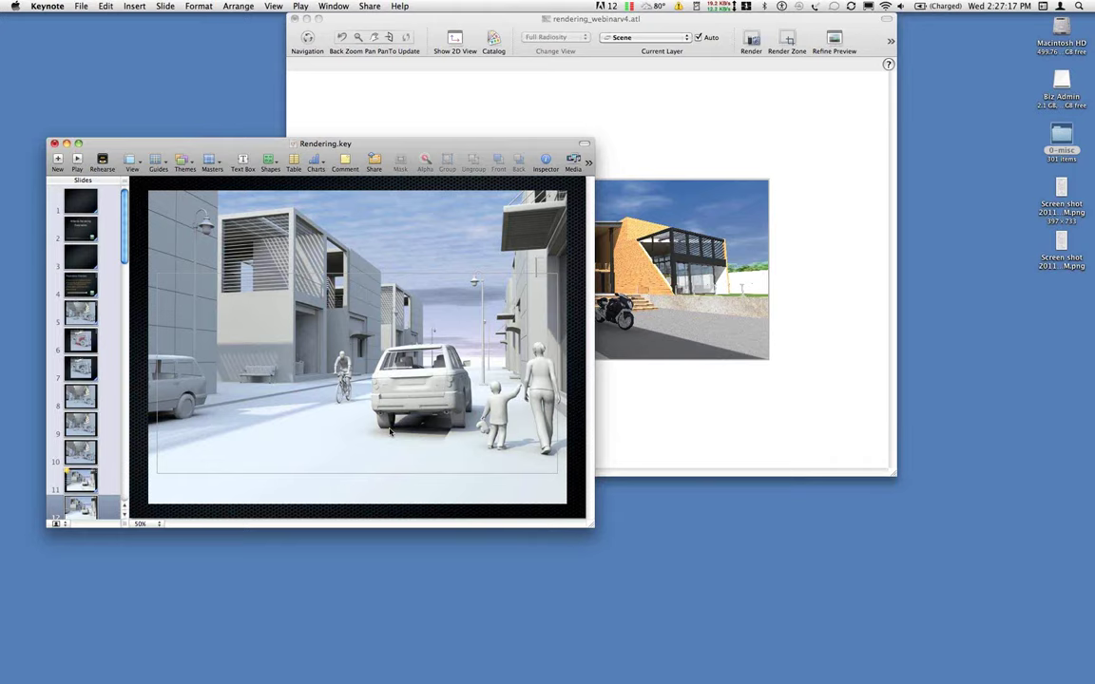
# - Compare the exterior street renderings on slides 12, 13 and 14
pyautogui.scroll(-3, 84, 380)
pyautogui.click(82, 424)
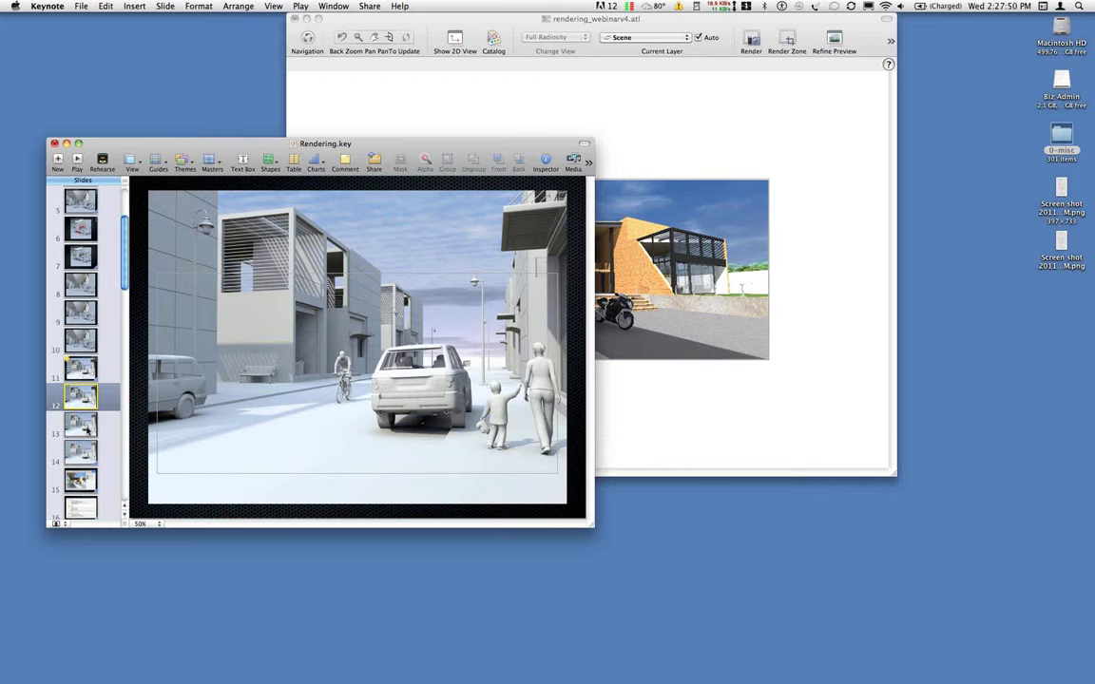
pyautogui.click(86, 429)
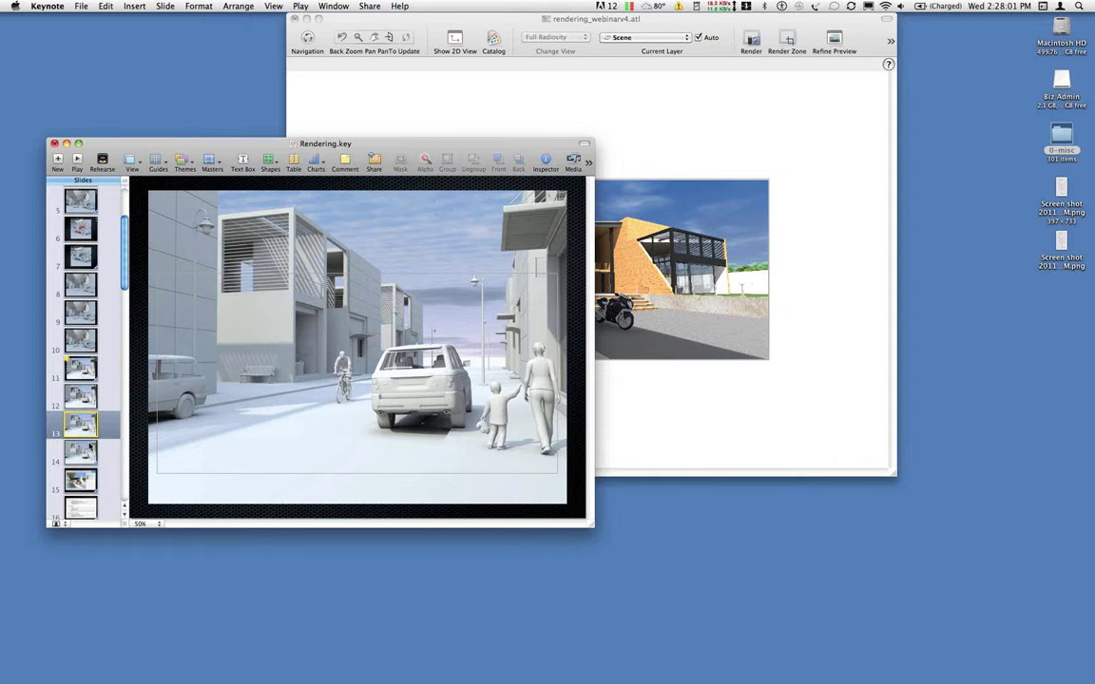
pyautogui.click(90, 445)
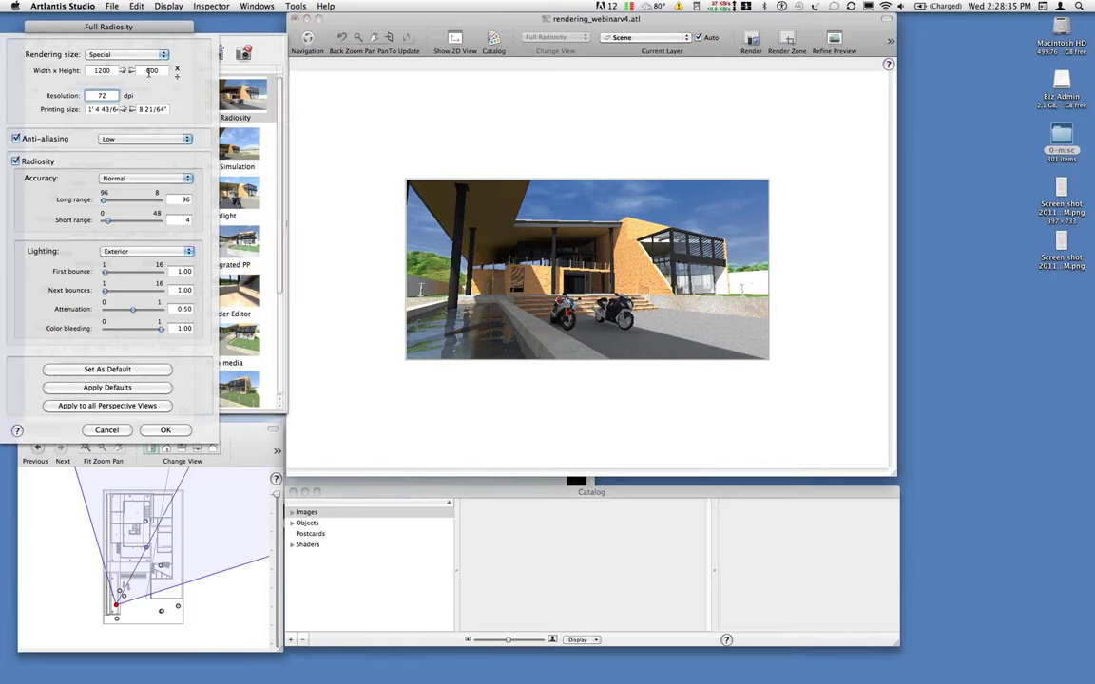
# - Switch to Artlantis Studio, set the rendering height to 800, and check the Lighting and Accuracy presets
pyautogui.press('Tab')
pyautogui.click(152, 251)
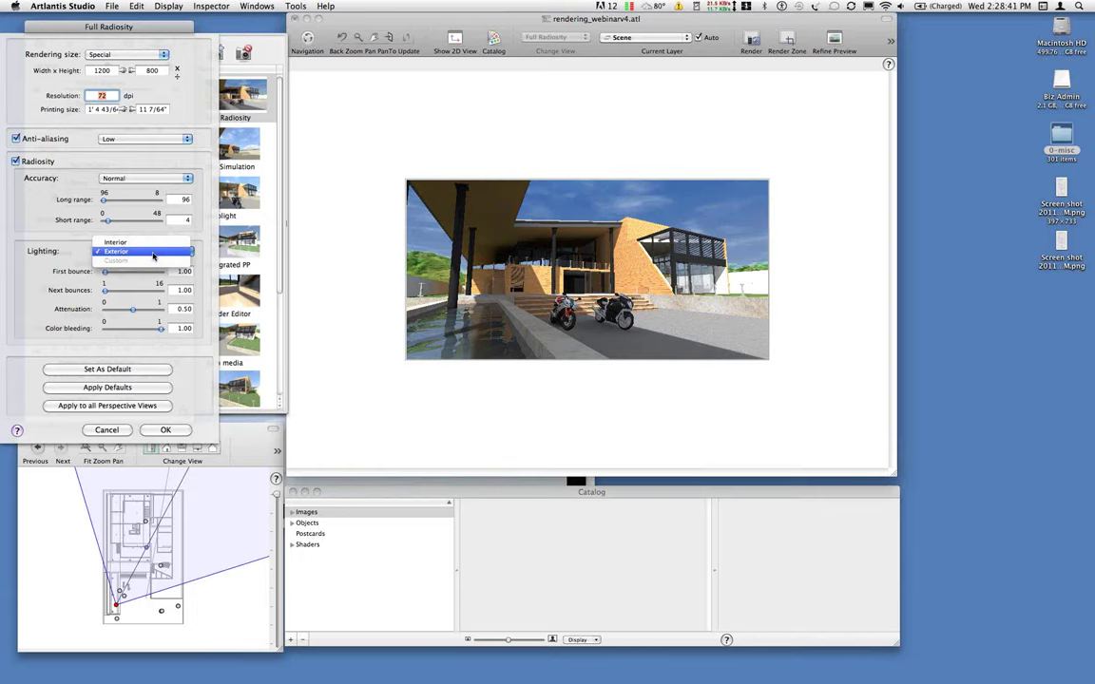
pyautogui.click(152, 253)
pyautogui.click(133, 179)
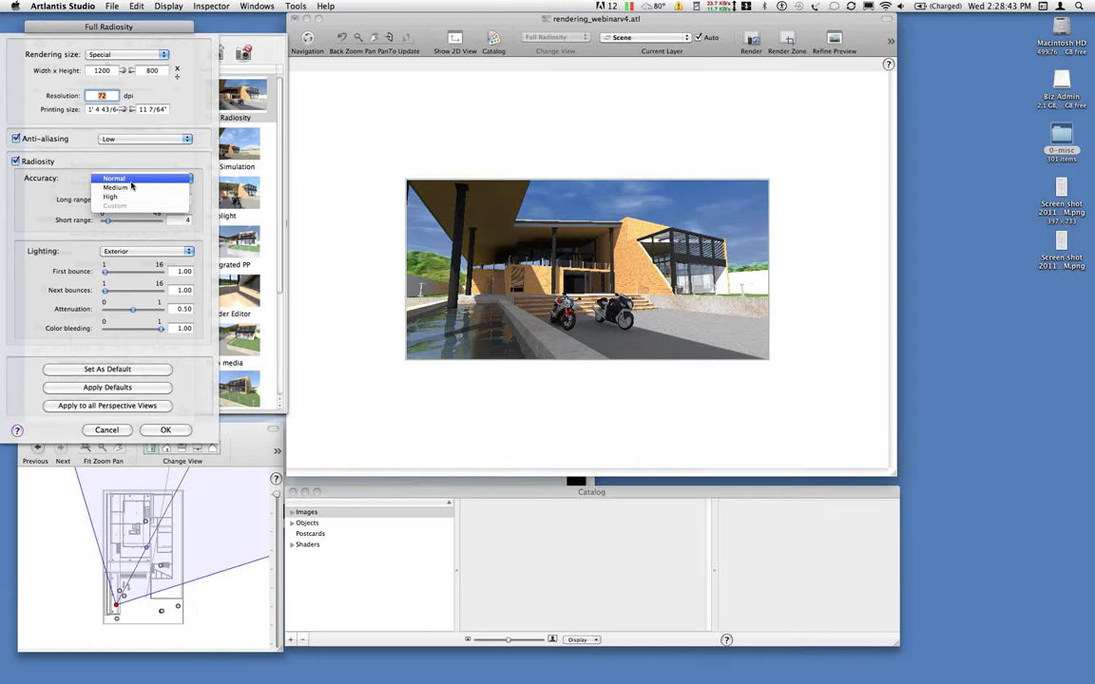
# - Set the radiosity lighting's Next bounces to 16.00 and accept the rendering parameters
pyautogui.click(487, 241)
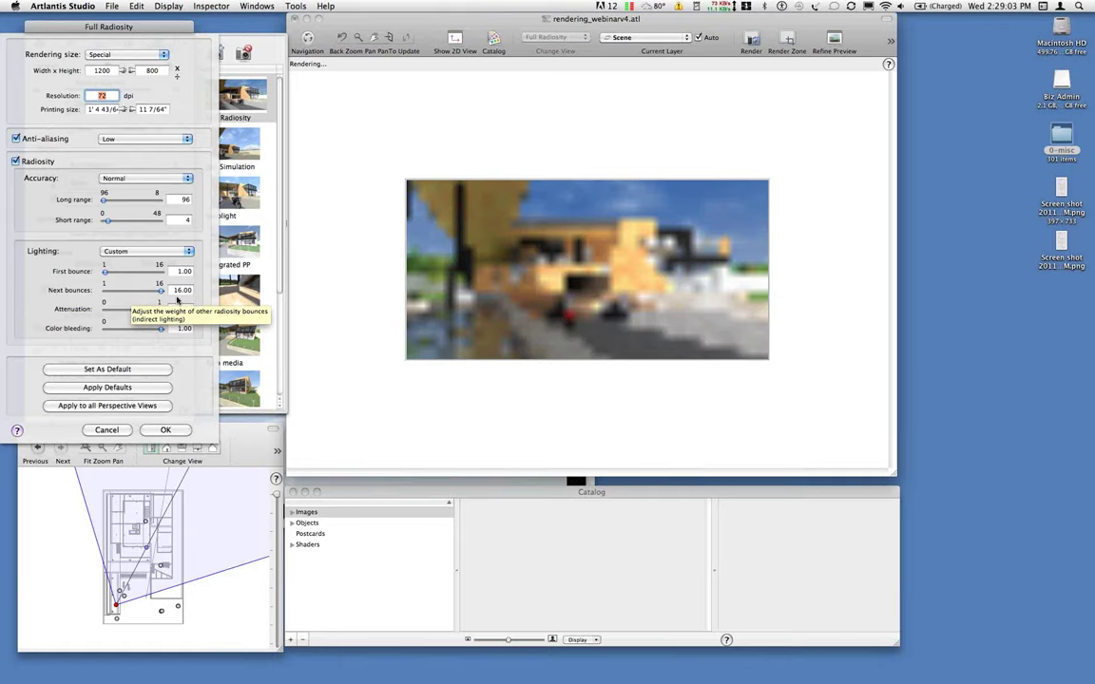
pyautogui.click(497, 227)
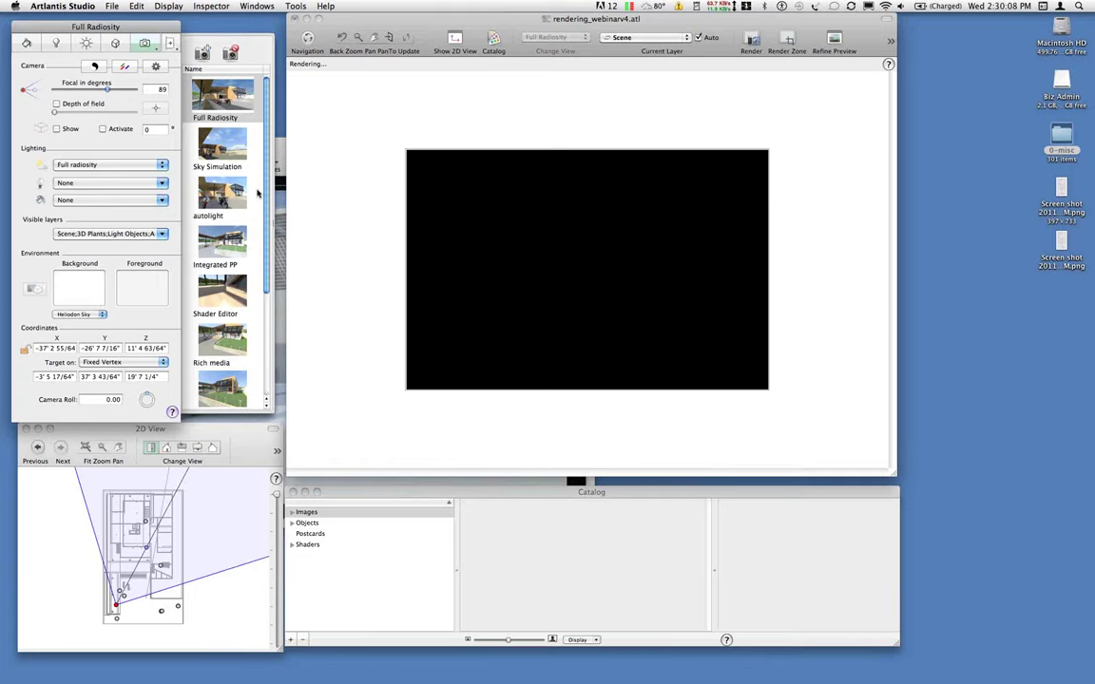
# - Review the output formats for the Full Radiosity render, select Render Later, and open the rendering options
pyautogui.click(494, 320)
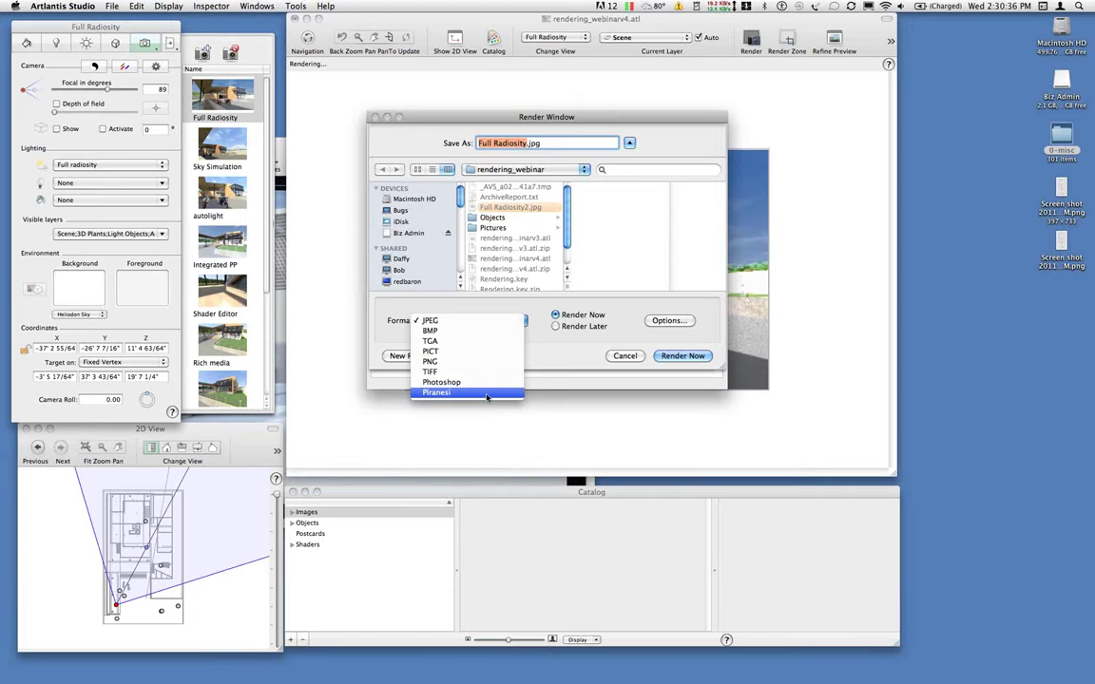
pyautogui.click(596, 314)
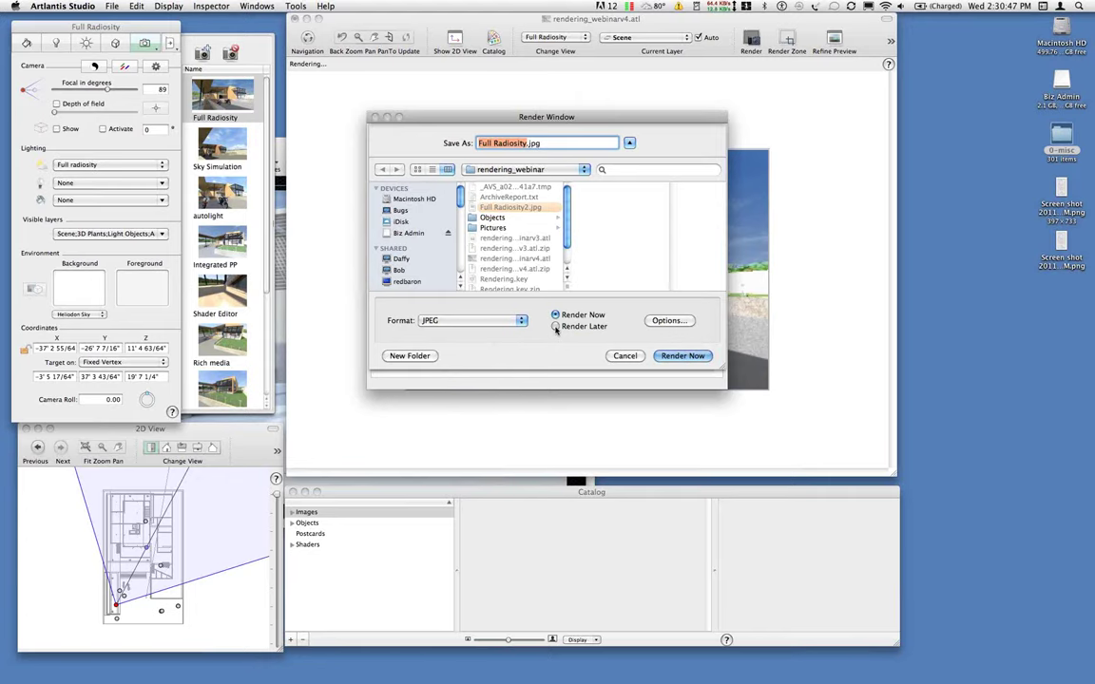
pyautogui.click(555, 326)
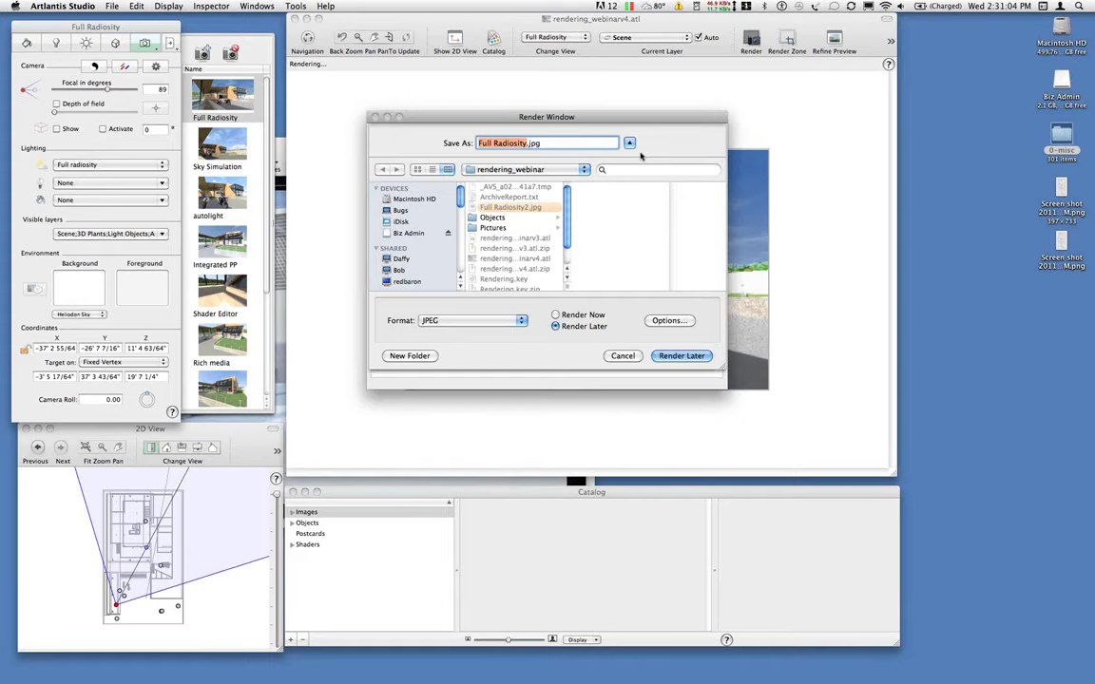
pyautogui.moveTo(621, 117); pyautogui.dragTo(697, 248)
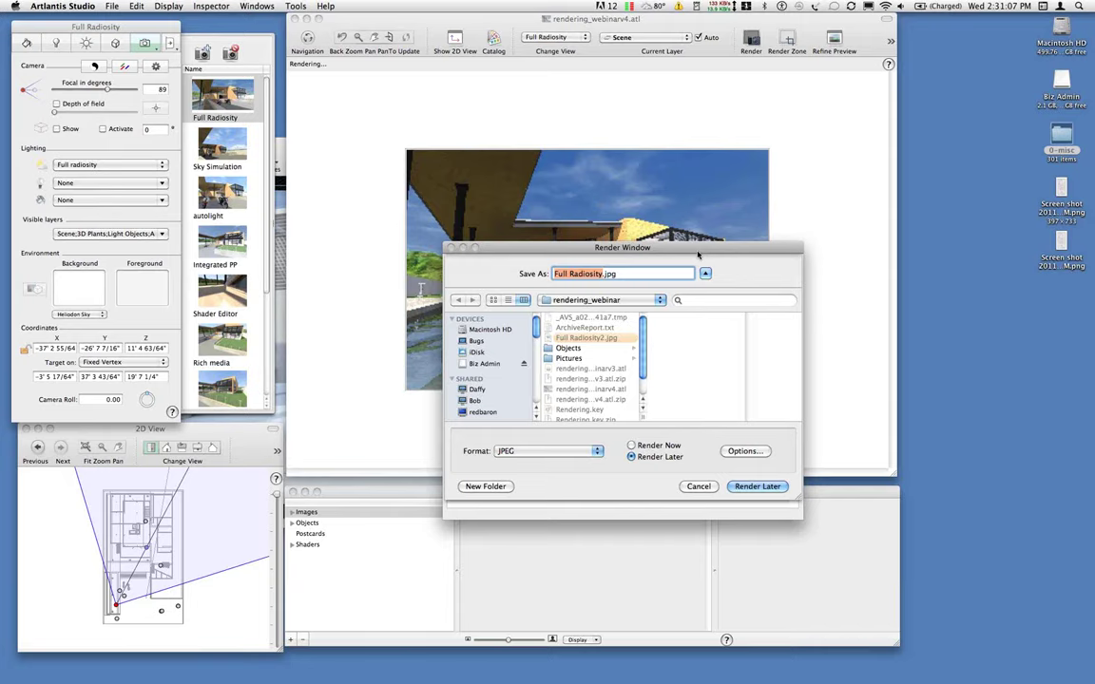
pyautogui.click(745, 451)
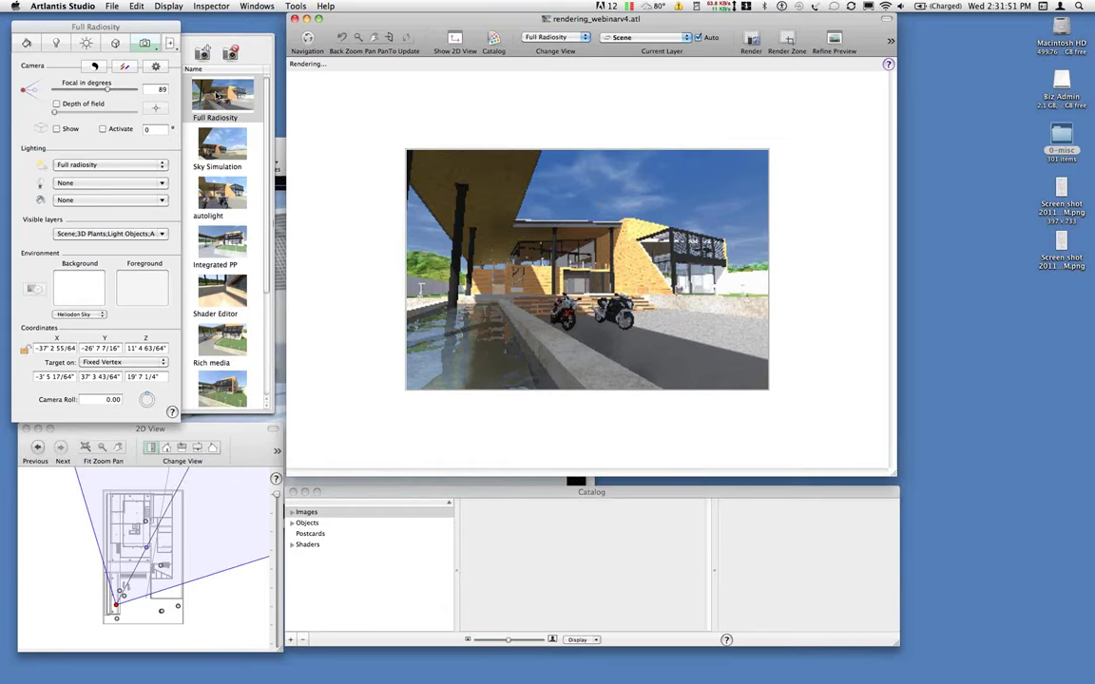
# - Check the rendering parameters of the Full Radiosity view and its Piranesi output setup, leaving both without rendering
pyautogui.doubleClick(218, 94)
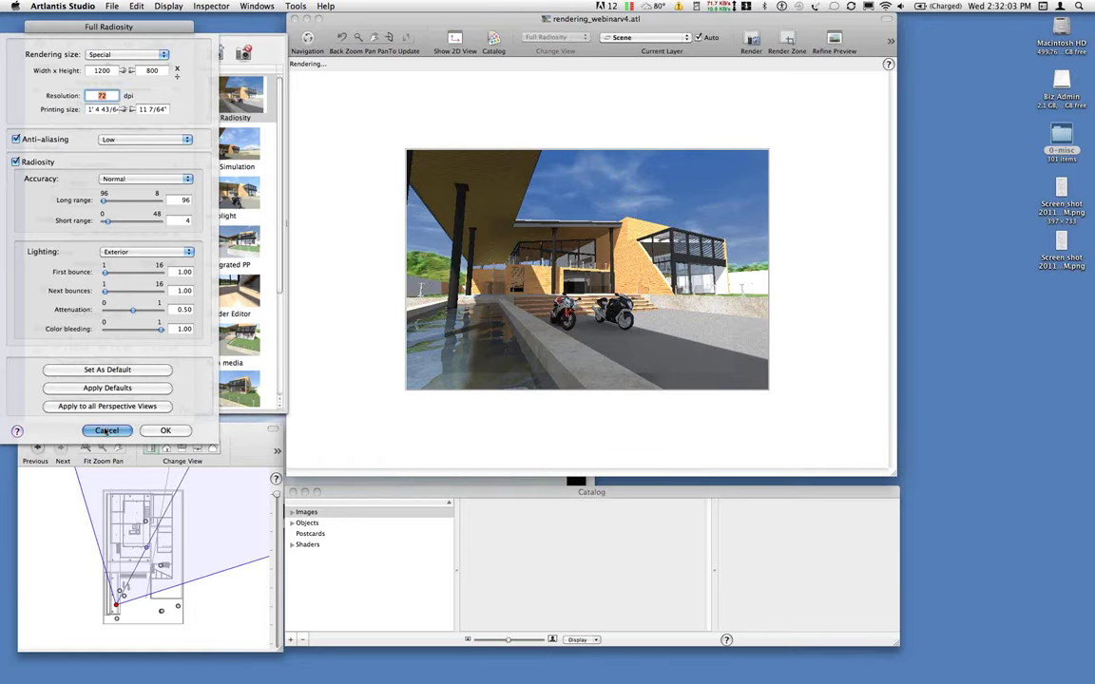
pyautogui.click(104, 433)
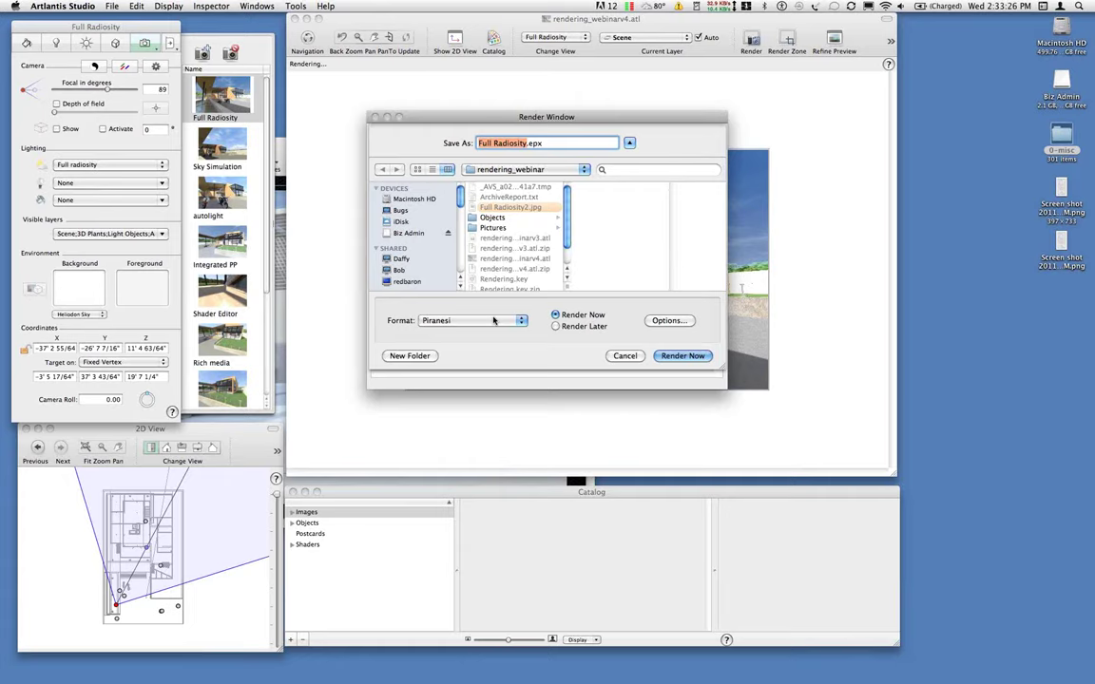
pyautogui.click(624, 356)
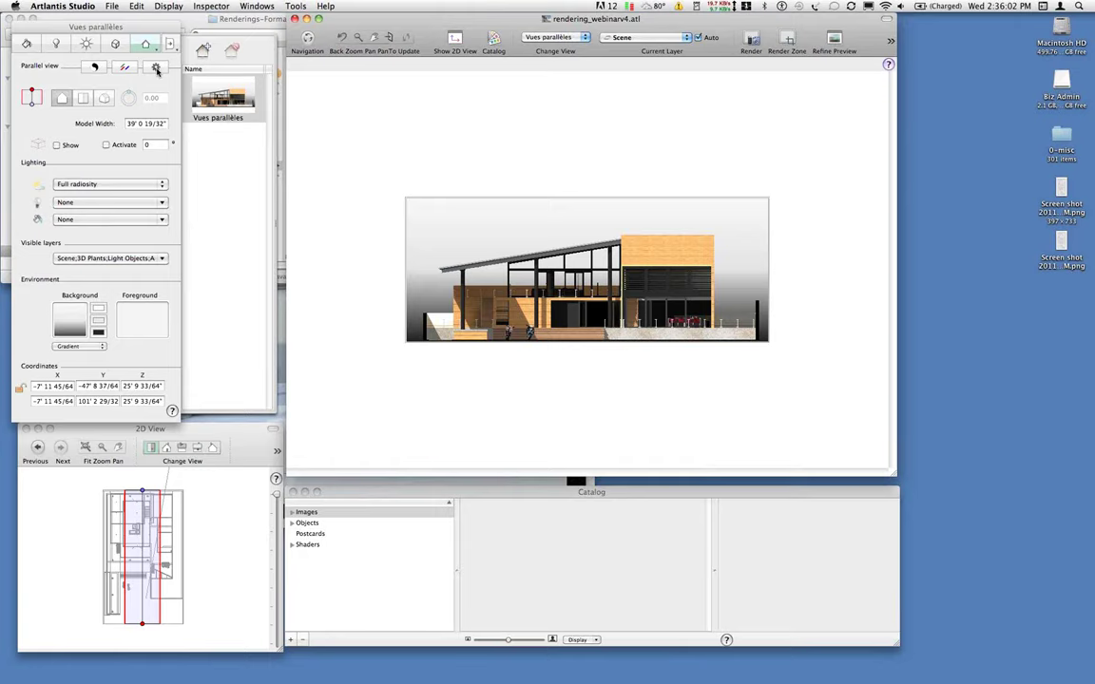
# - Open the parallel view's rendering parameters and set the resolution to 144 dpi
pyautogui.click(156, 68)
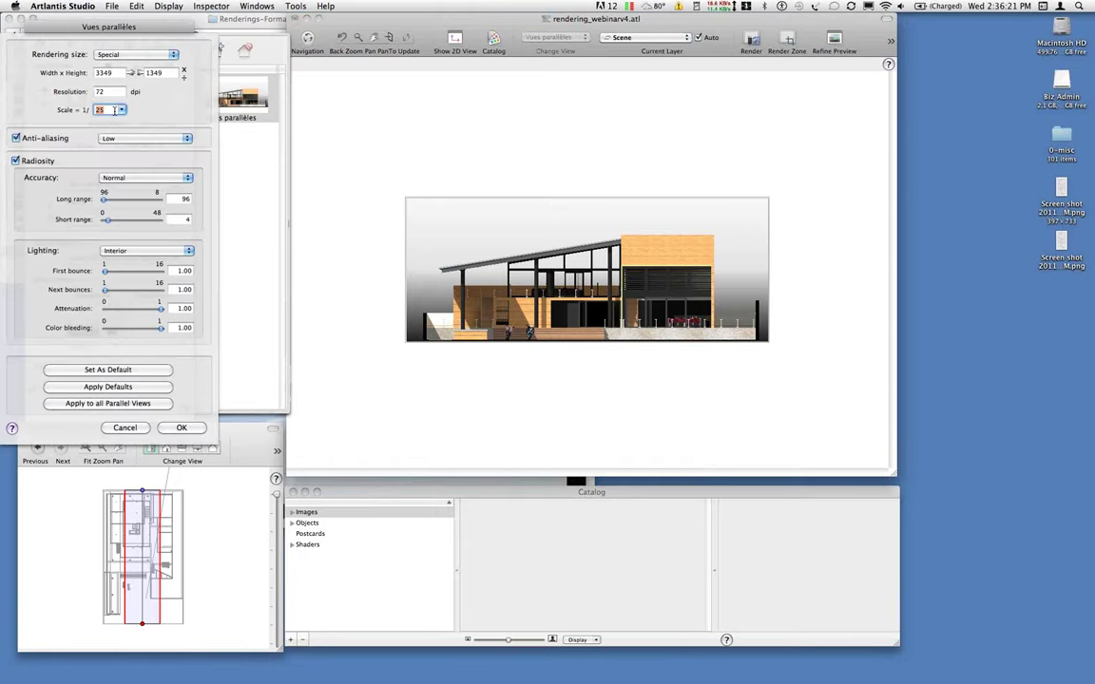
pyautogui.hotkey('shift', 'Tab')
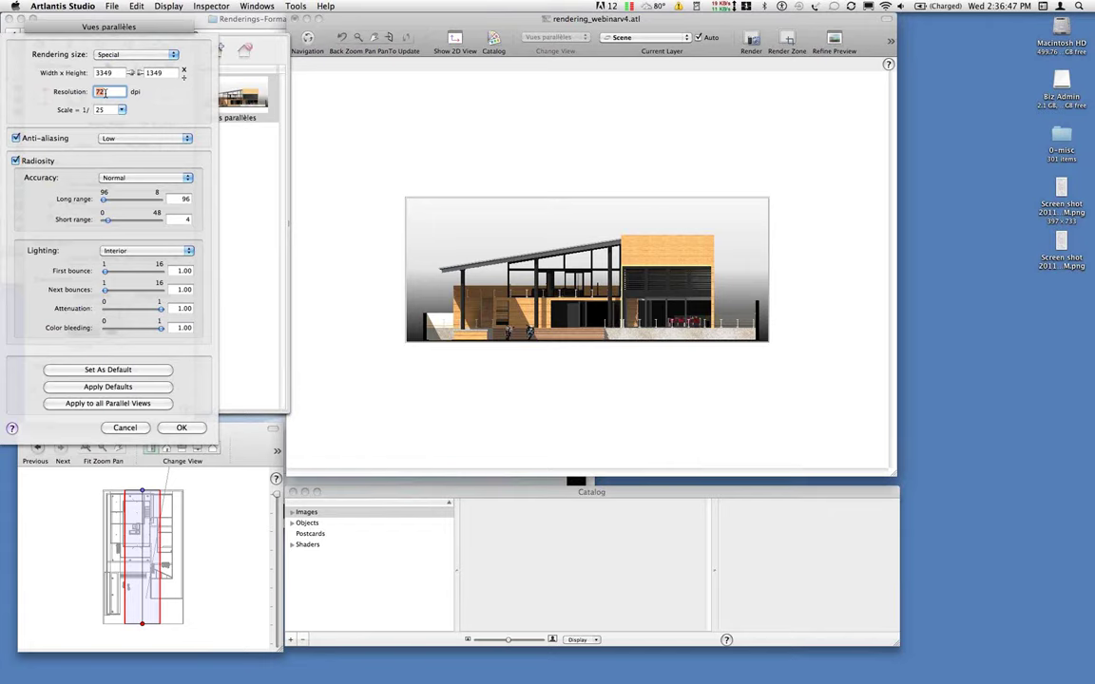
pyautogui.write('144')
pyautogui.press('Tab')
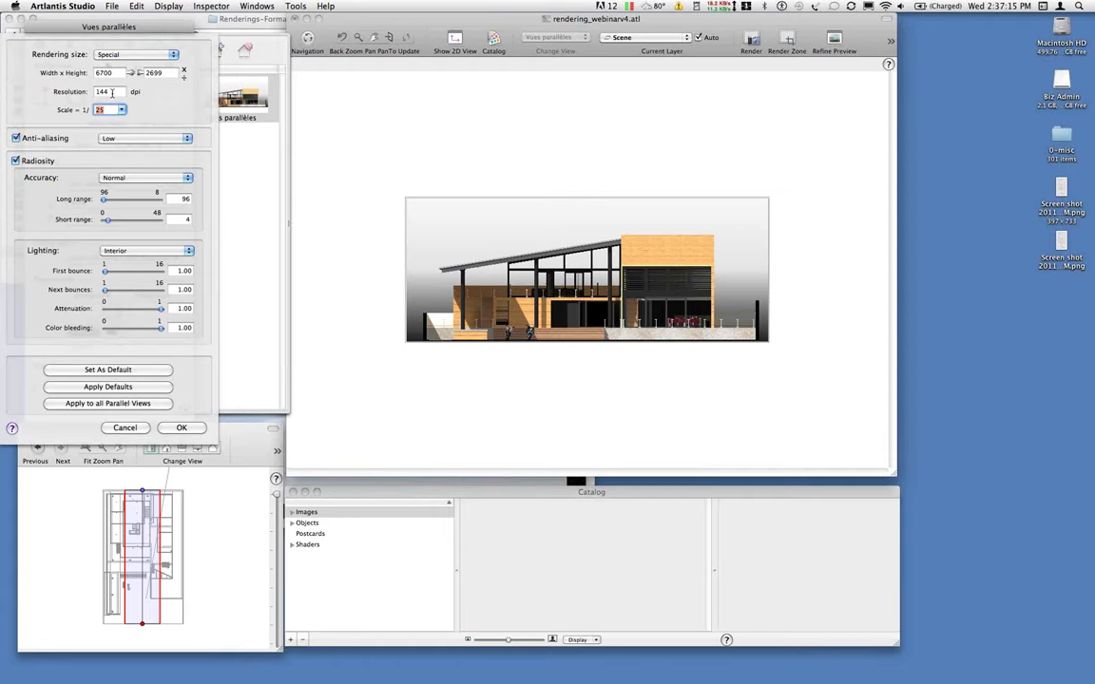
# - Set the parallel view's resolution to 72 dpi and cancel the rendering parameters
pyautogui.doubleClick(112, 92)
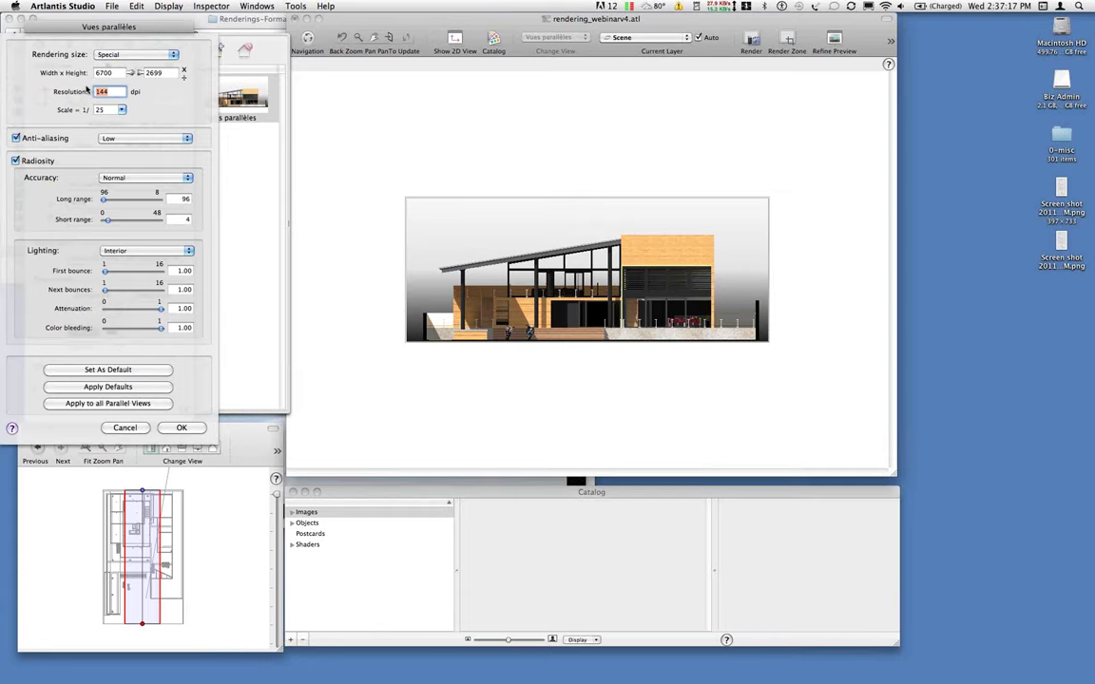
pyautogui.write('72')
pyautogui.press('Tab')
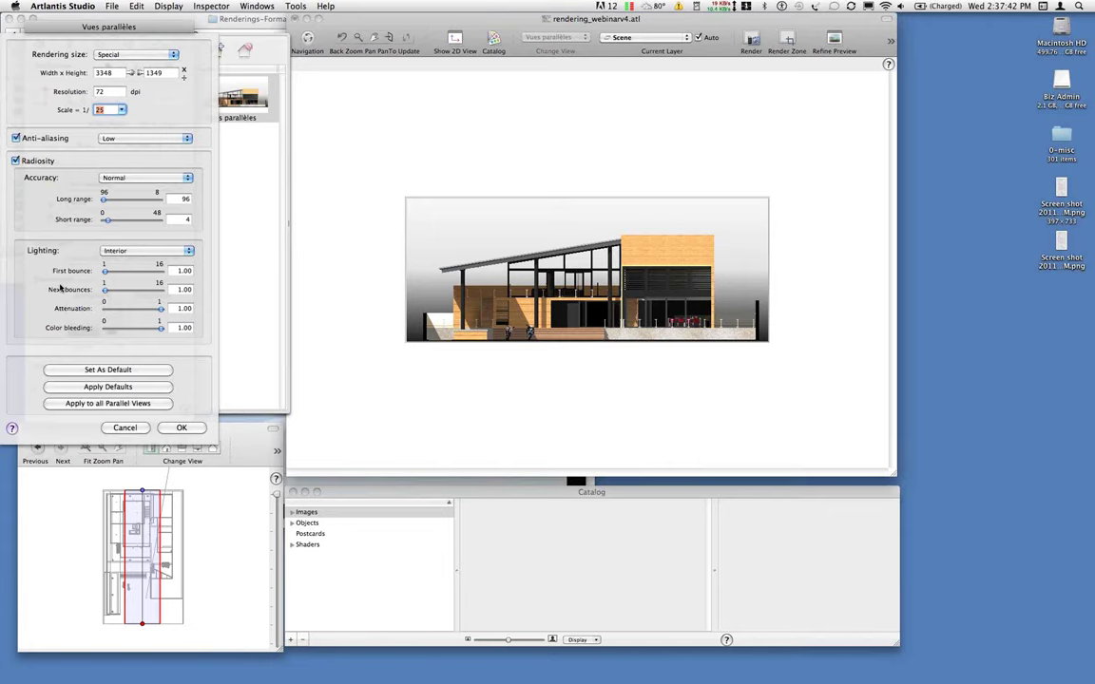
pyautogui.click(136, 428)
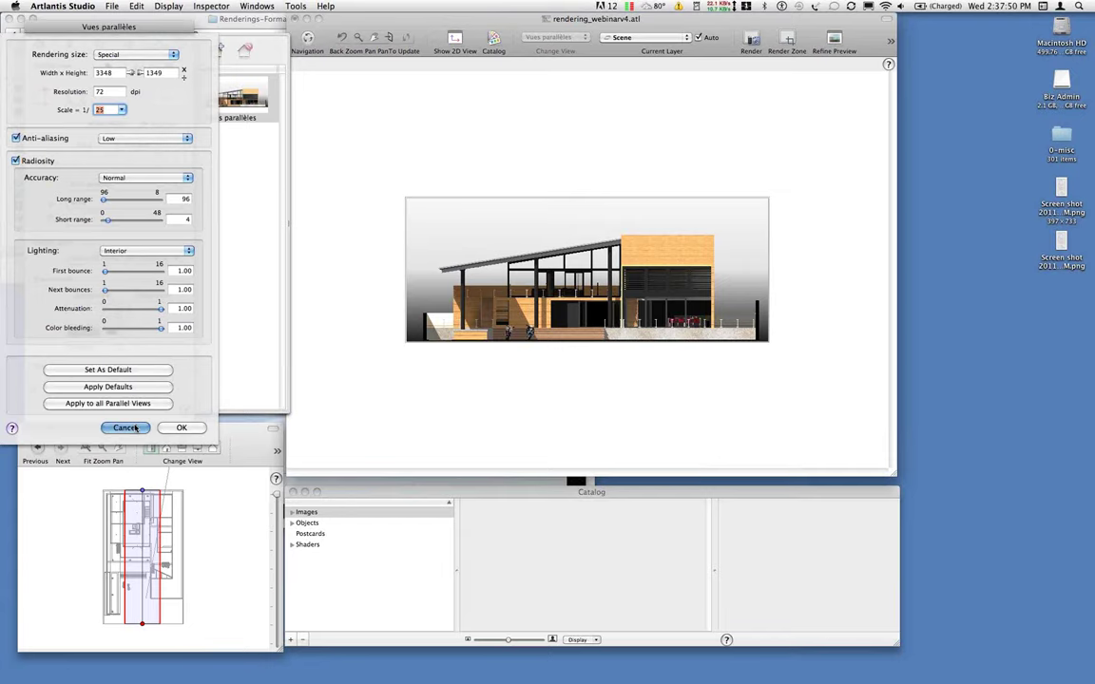
pyautogui.click(125, 428)
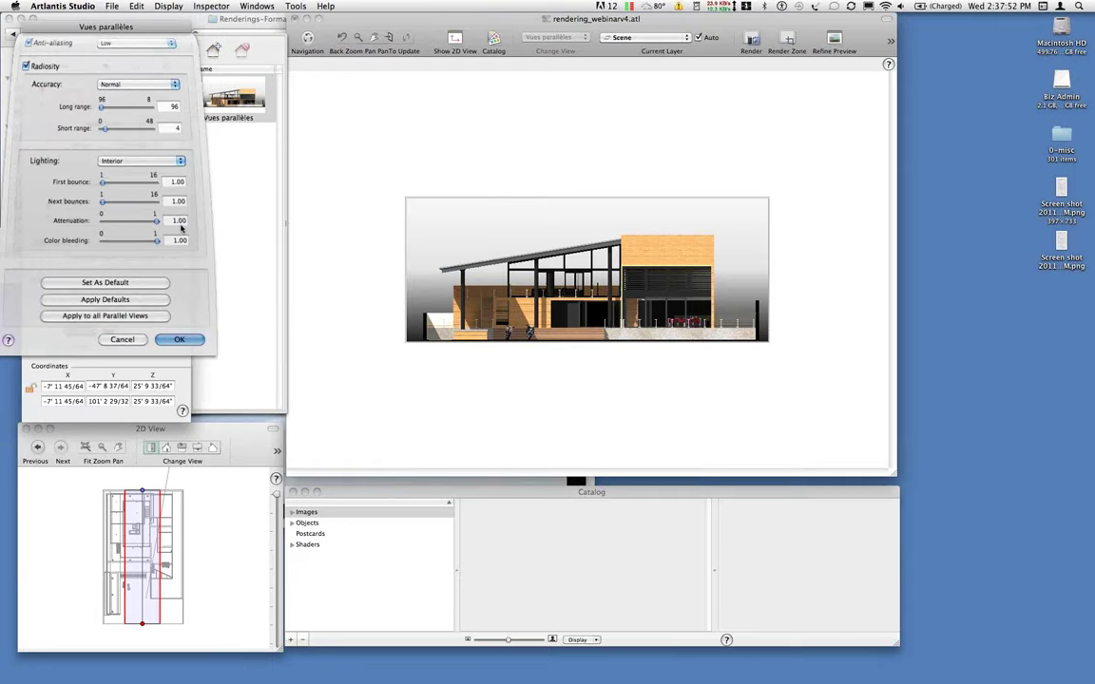
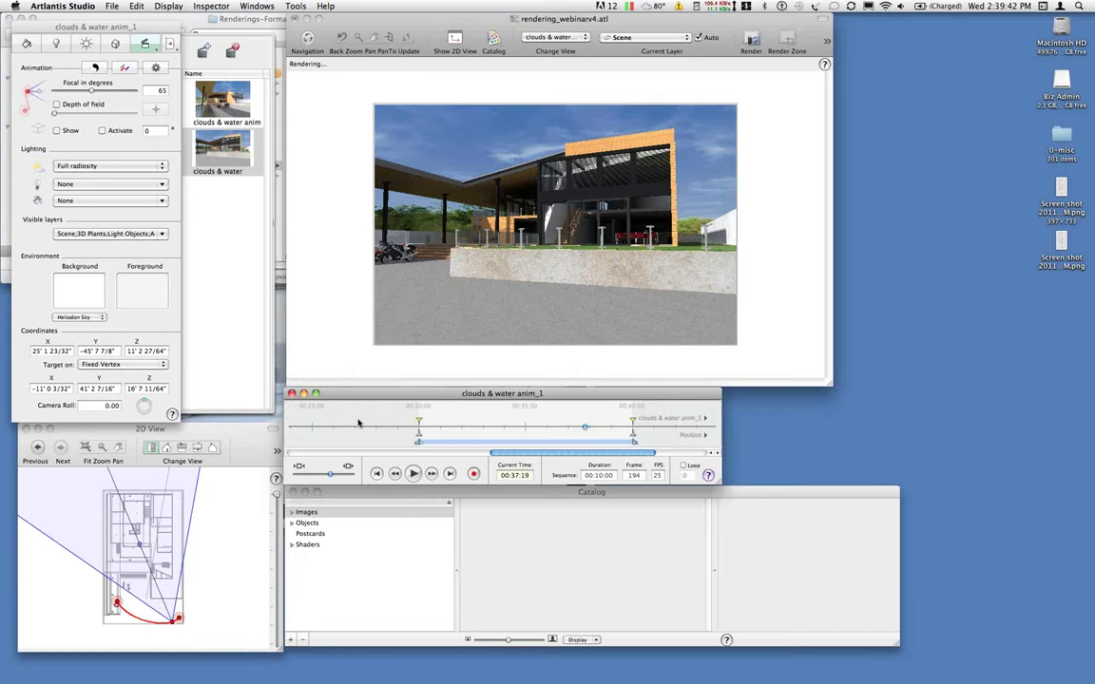
# - Choose Quicktime Movie output for the clouds & water animation, check its rendering parameters and start the render
pyautogui.click(225, 157)
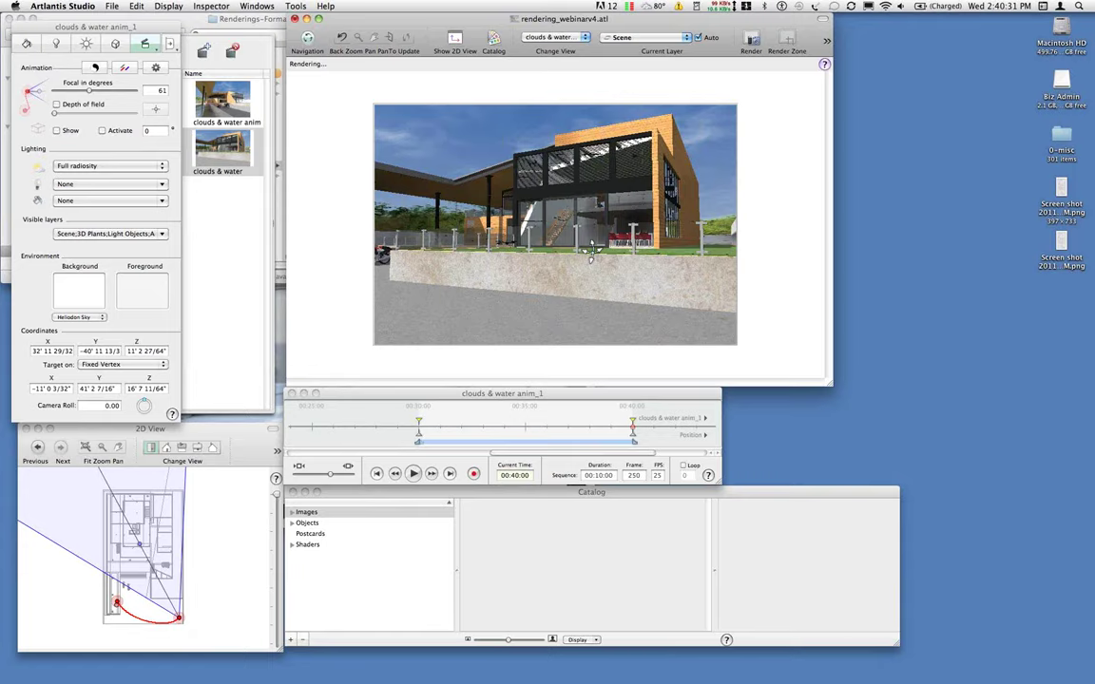
pyautogui.click(512, 275)
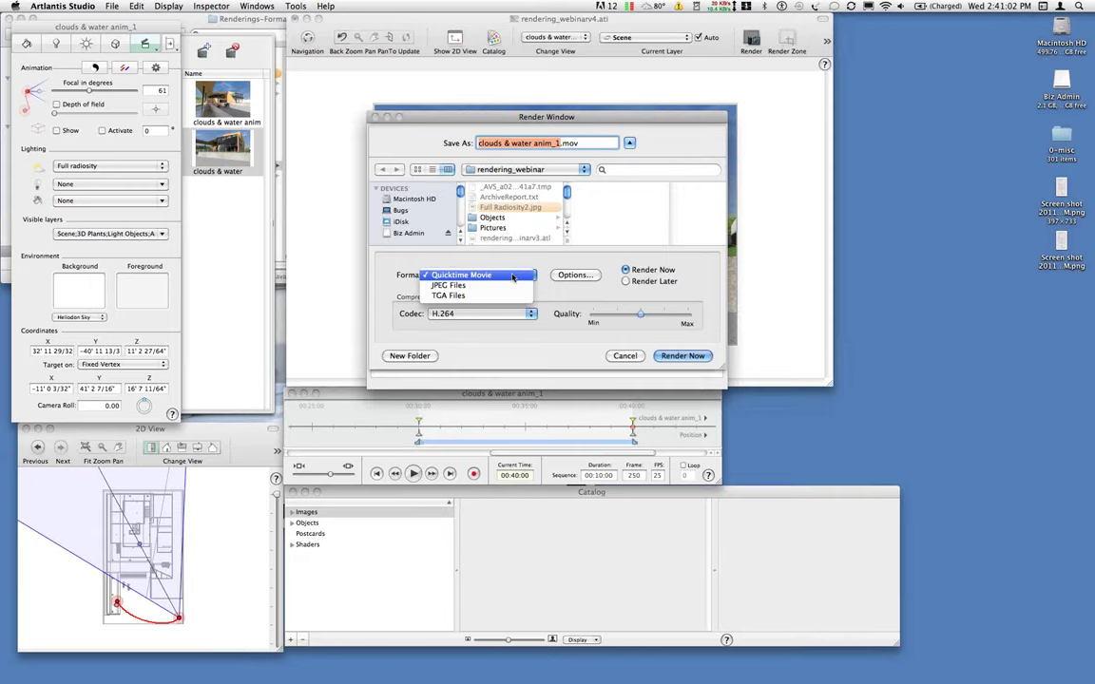
pyautogui.click(512, 276)
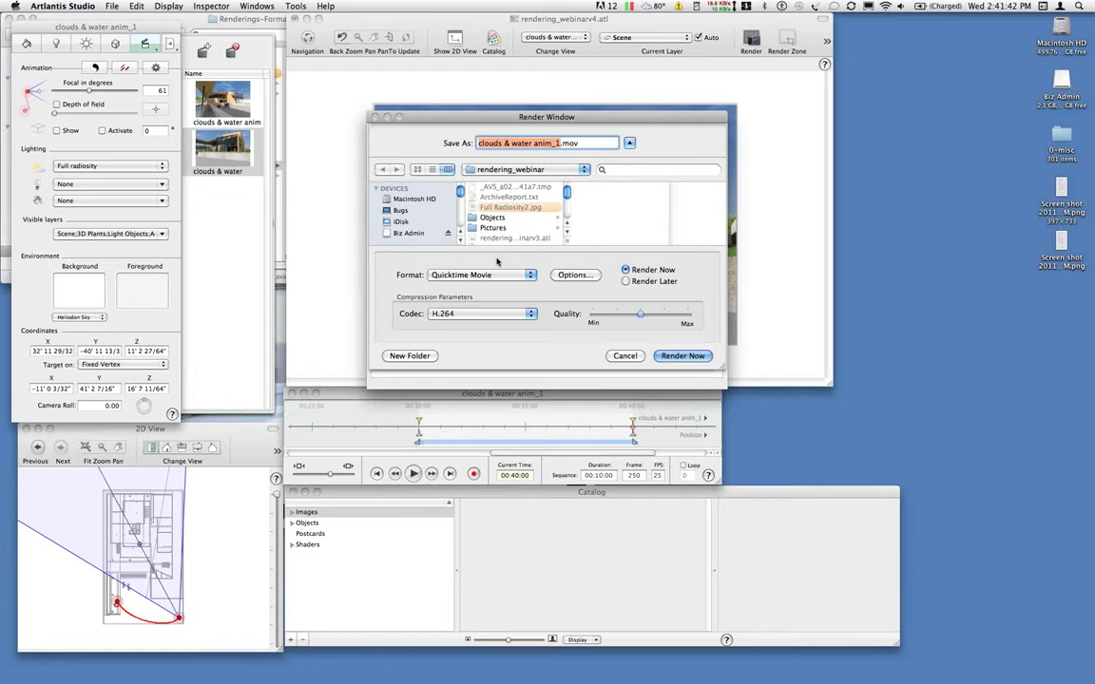
pyautogui.click(575, 274)
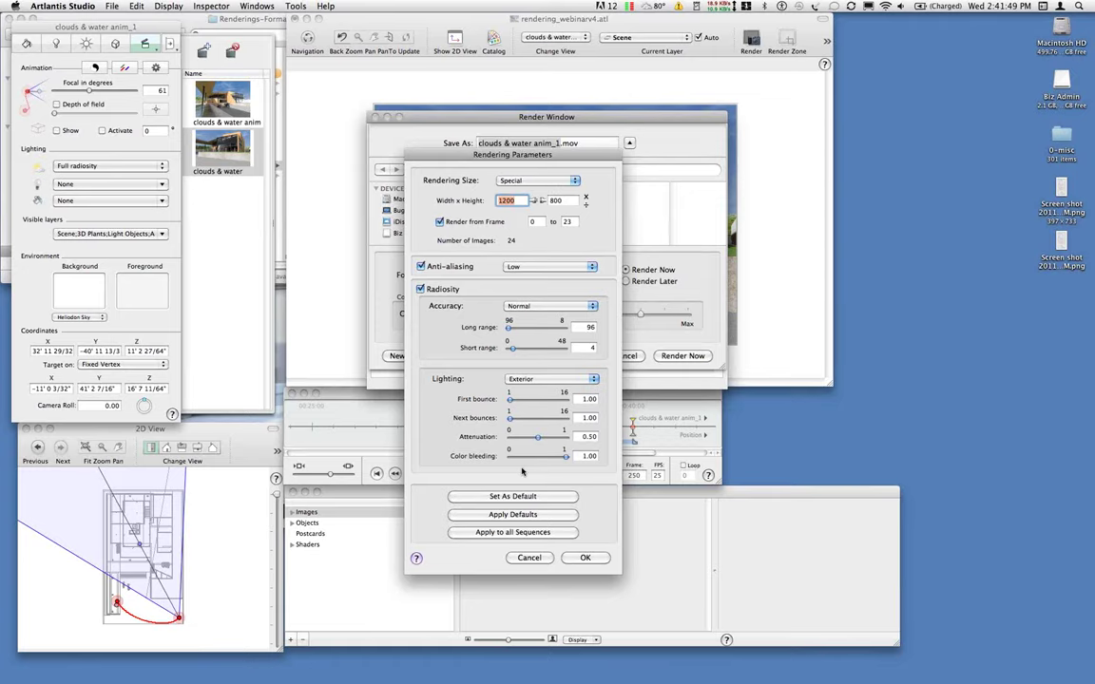
pyautogui.click(509, 320)
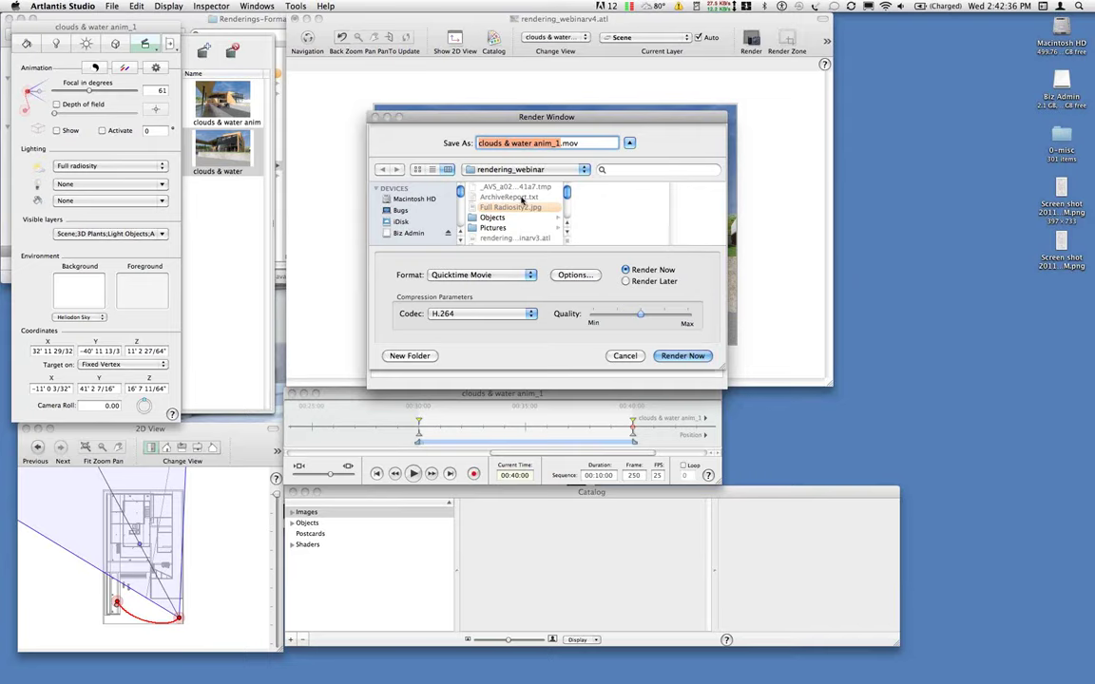
pyautogui.click(681, 357)
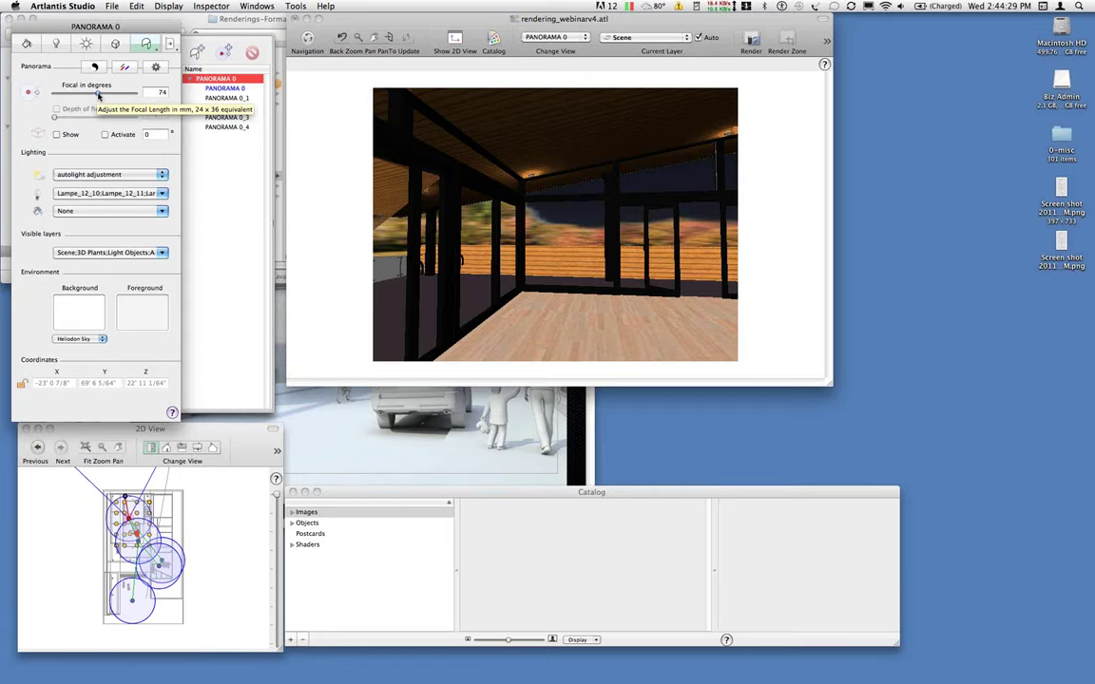
# - Queue PANORAMA 0 for later rendering in HTML format
pyautogui.click(114, 174)
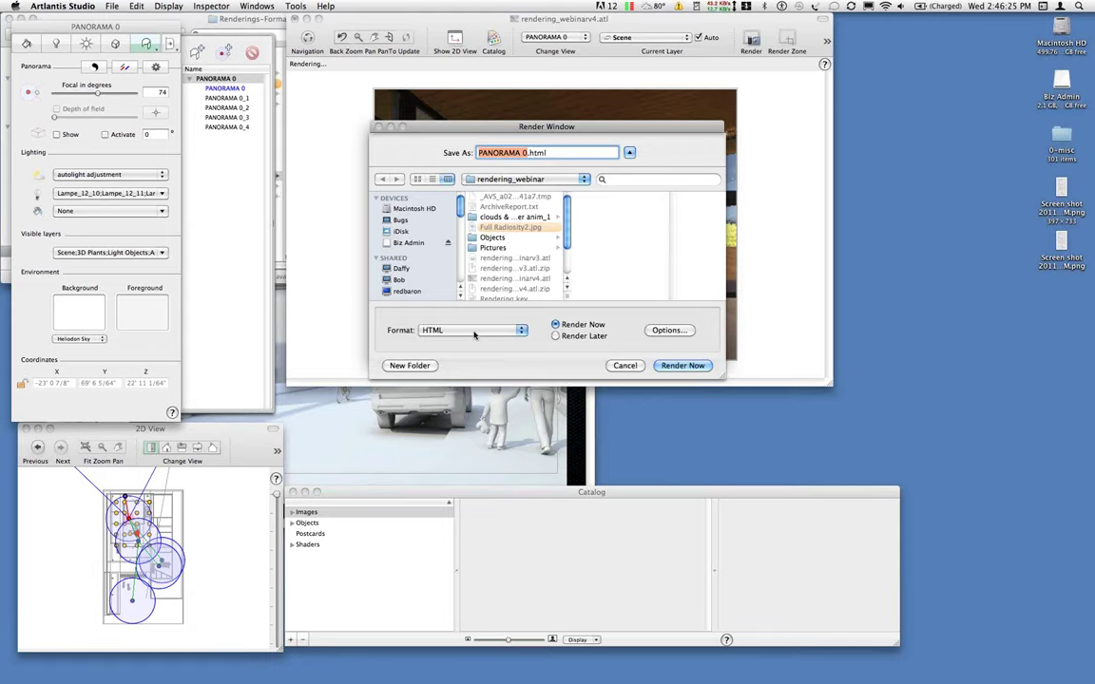
pyautogui.click(557, 335)
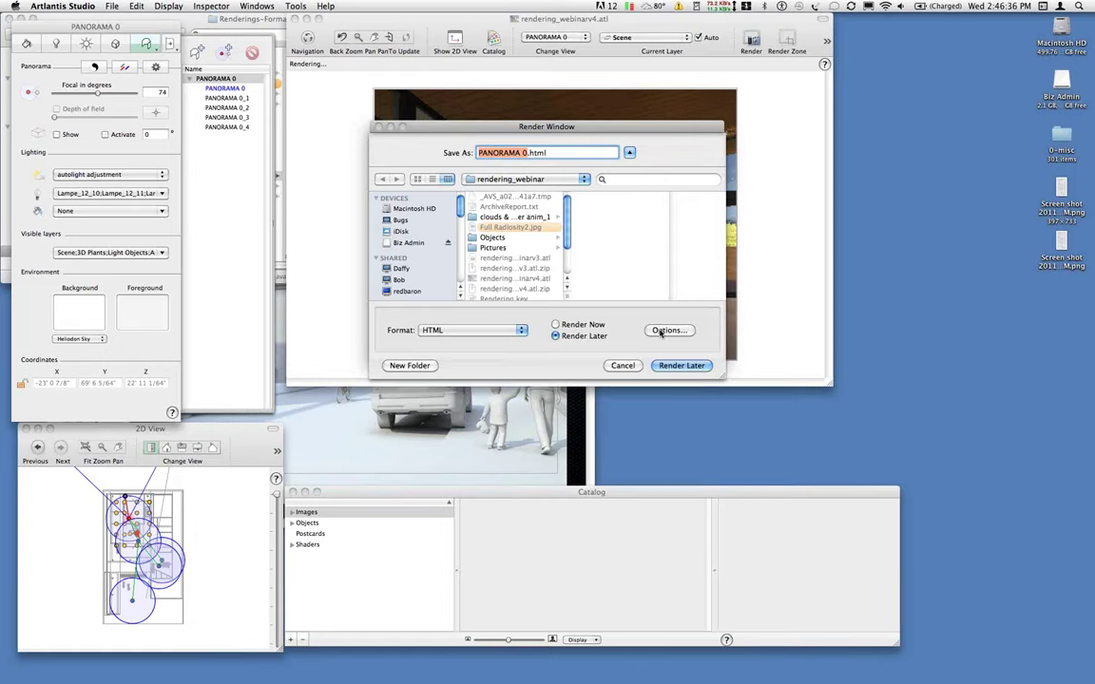
pyautogui.click(670, 365)
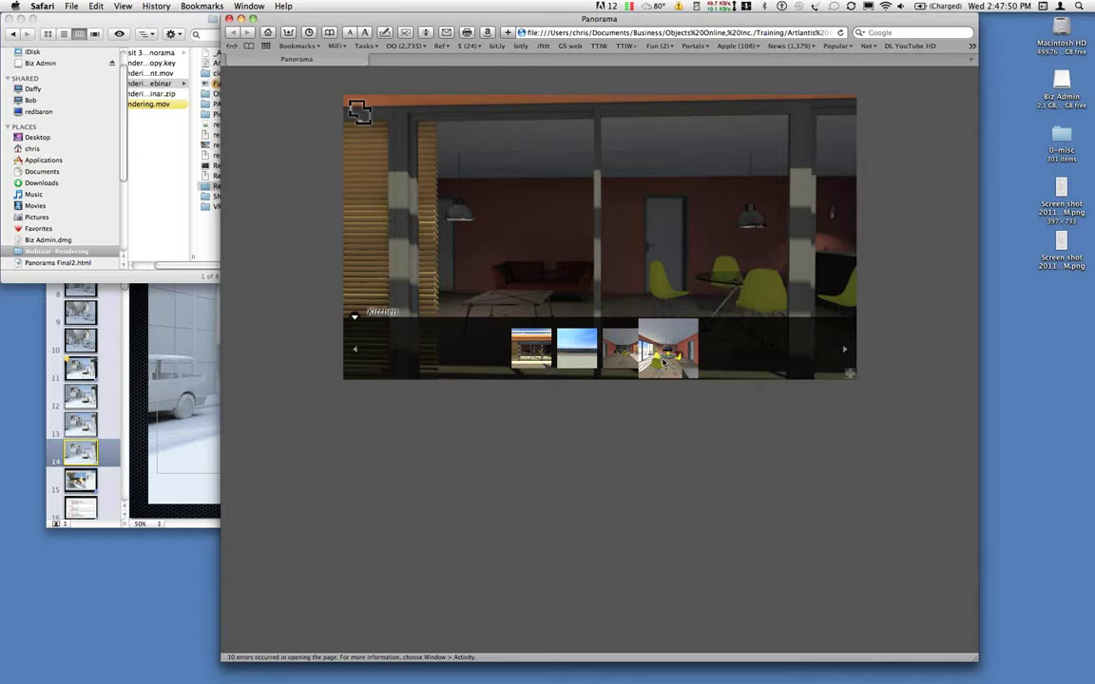
# - Switch from Safari to Artlantis Studio, view the sunset pool rendering on Keynote slide 25, and return to Artlantis Studio
pyautogui.press('super+Tab')
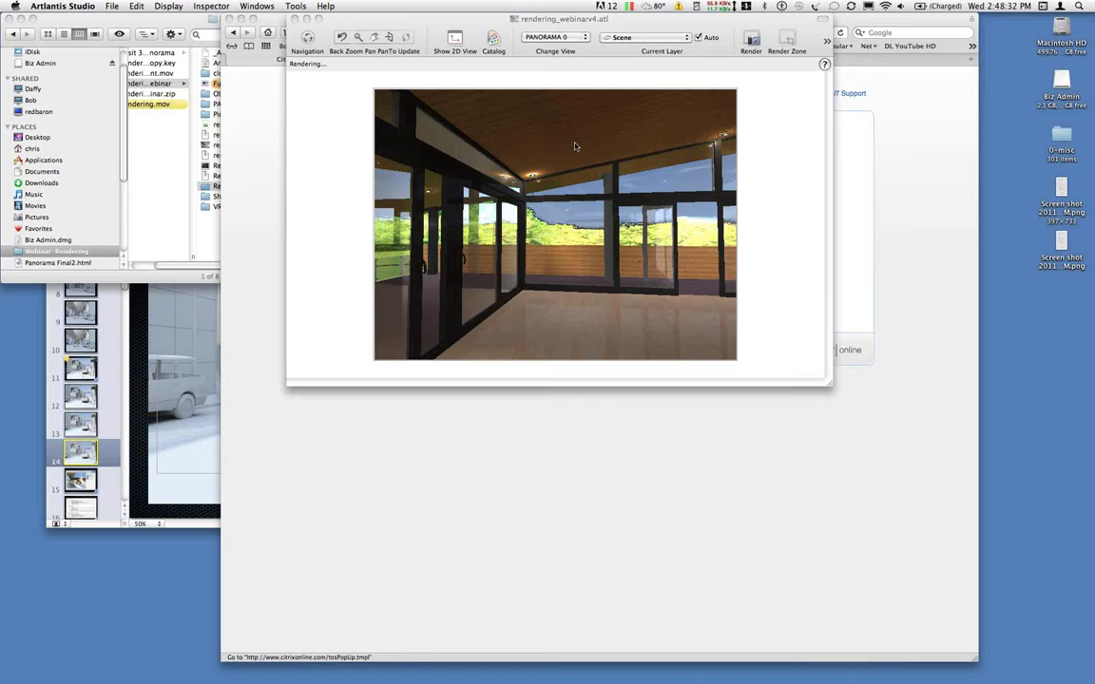
pyautogui.click(113, 5)
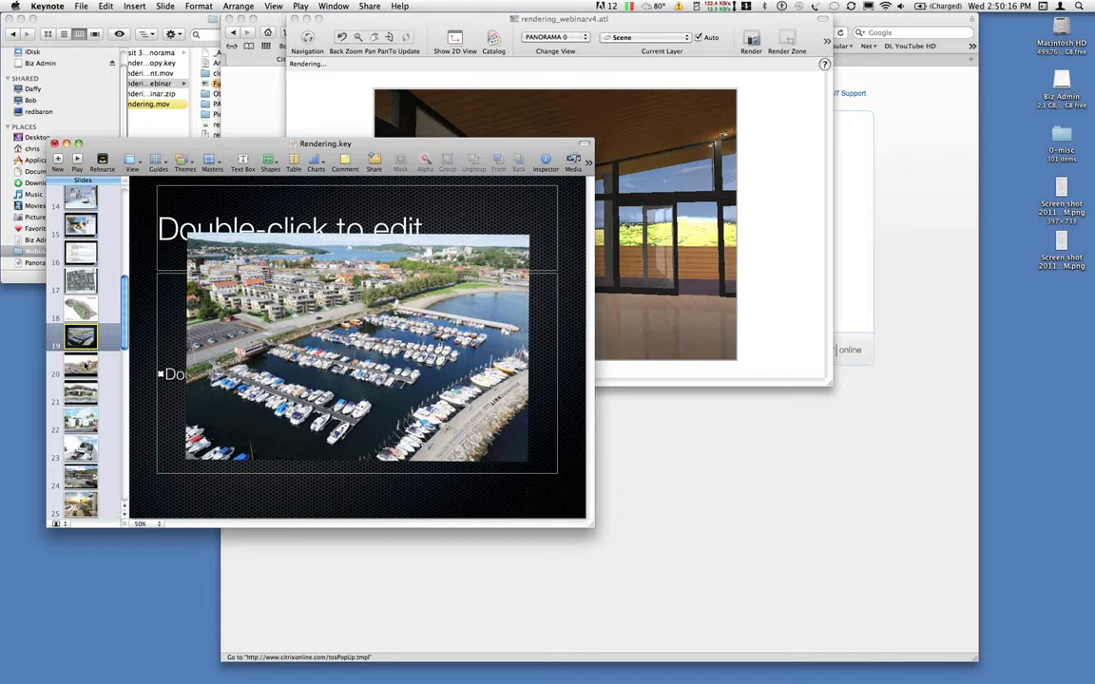
pyautogui.click(81, 503)
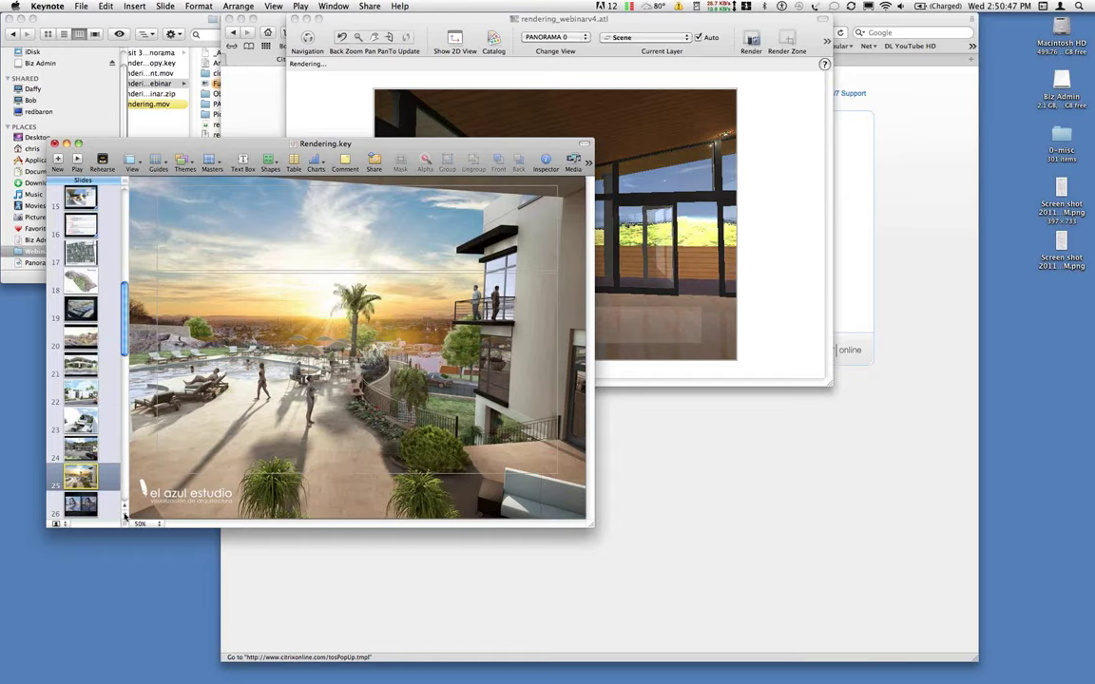
pyautogui.click(125, 516)
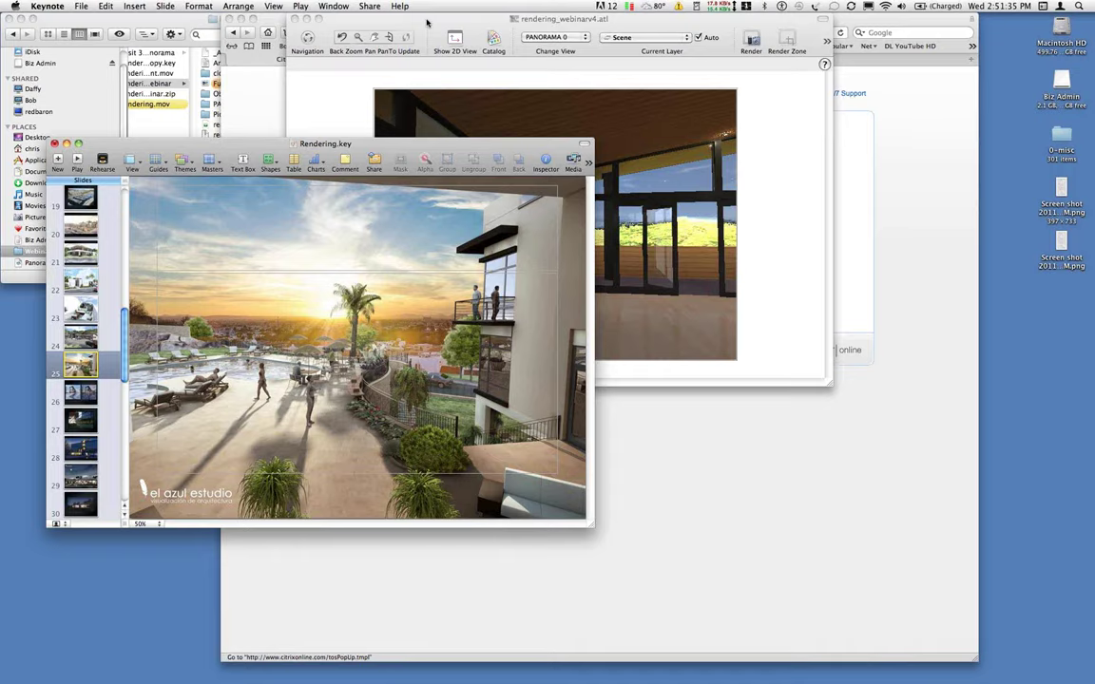
pyautogui.click(427, 22)
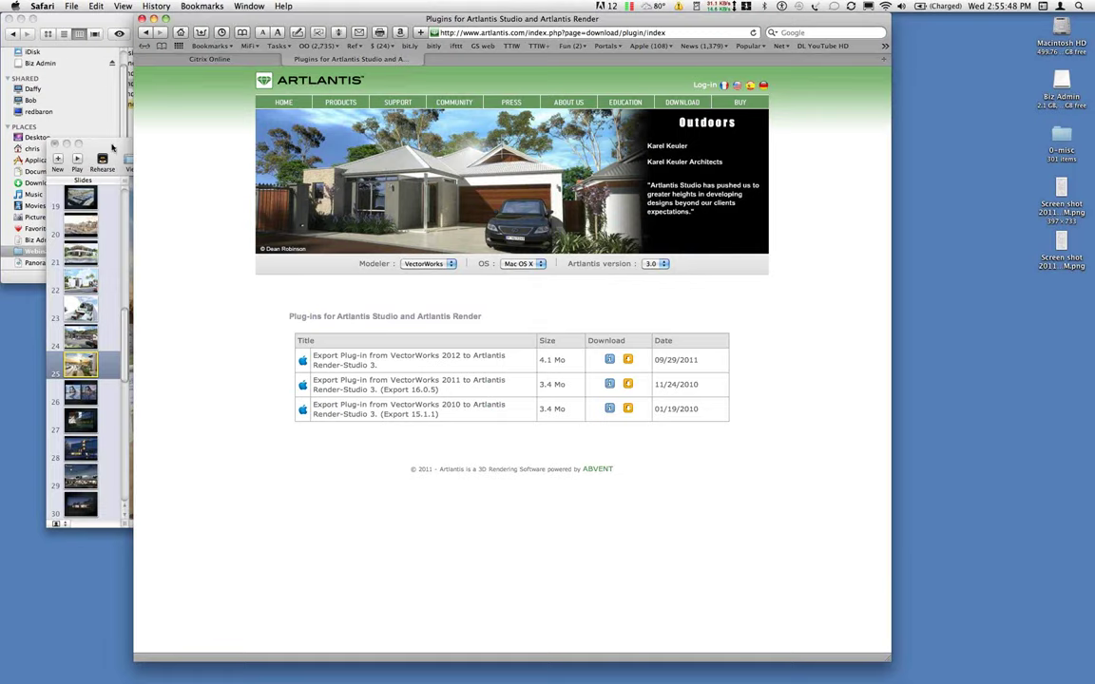
# - Switch to Adobe Photoshop CS5 and open a recently used file
pyautogui.press('super+Tab')
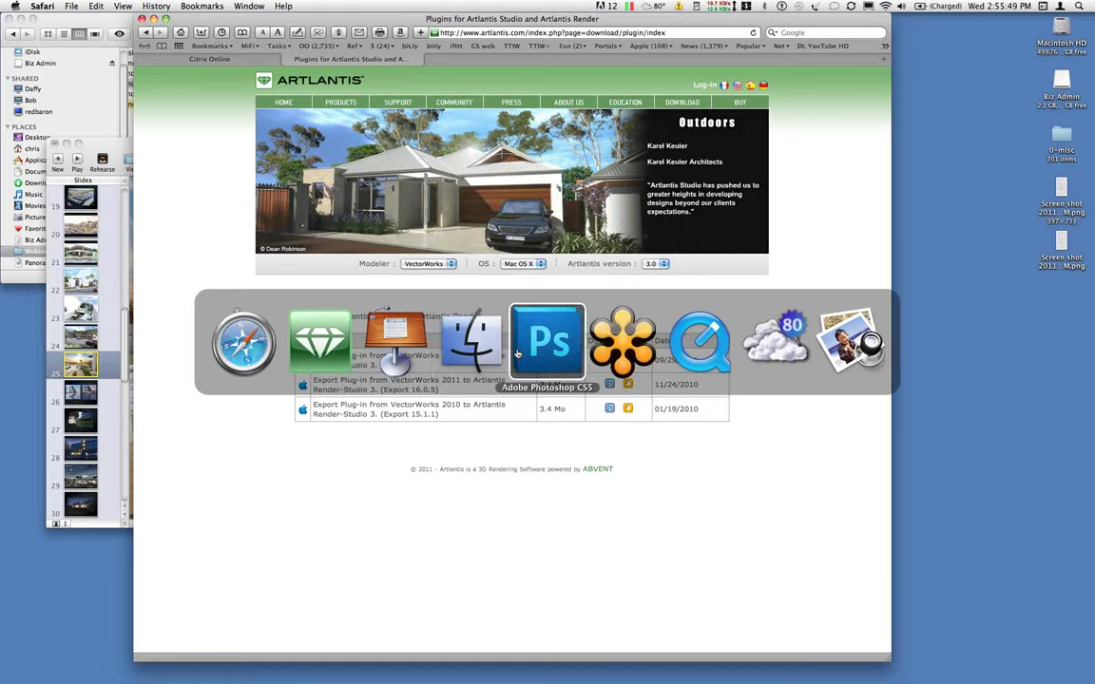
pyautogui.click(556, 344)
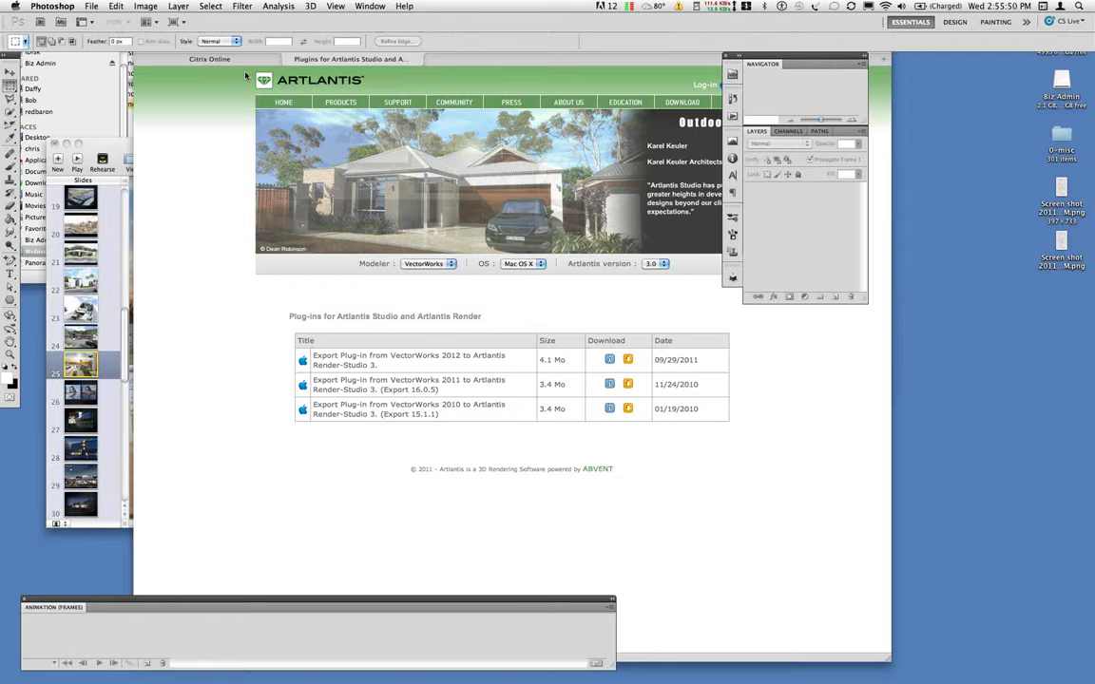
pyautogui.click(91, 5)
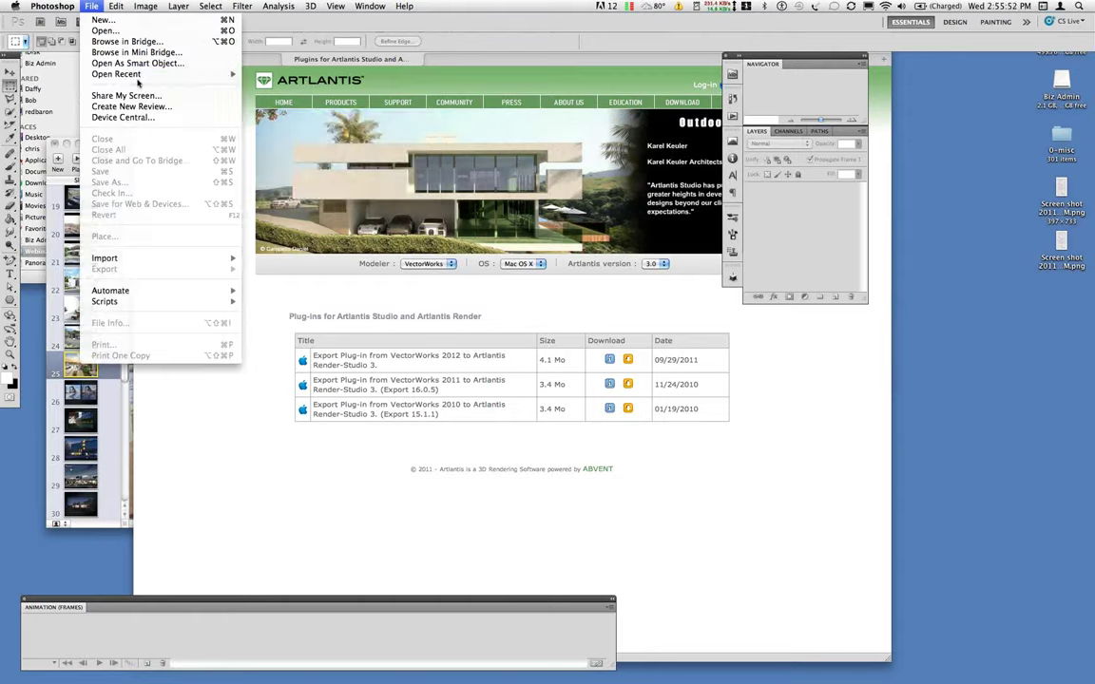
pyautogui.moveTo(143, 74)
pyautogui.click(276, 74)
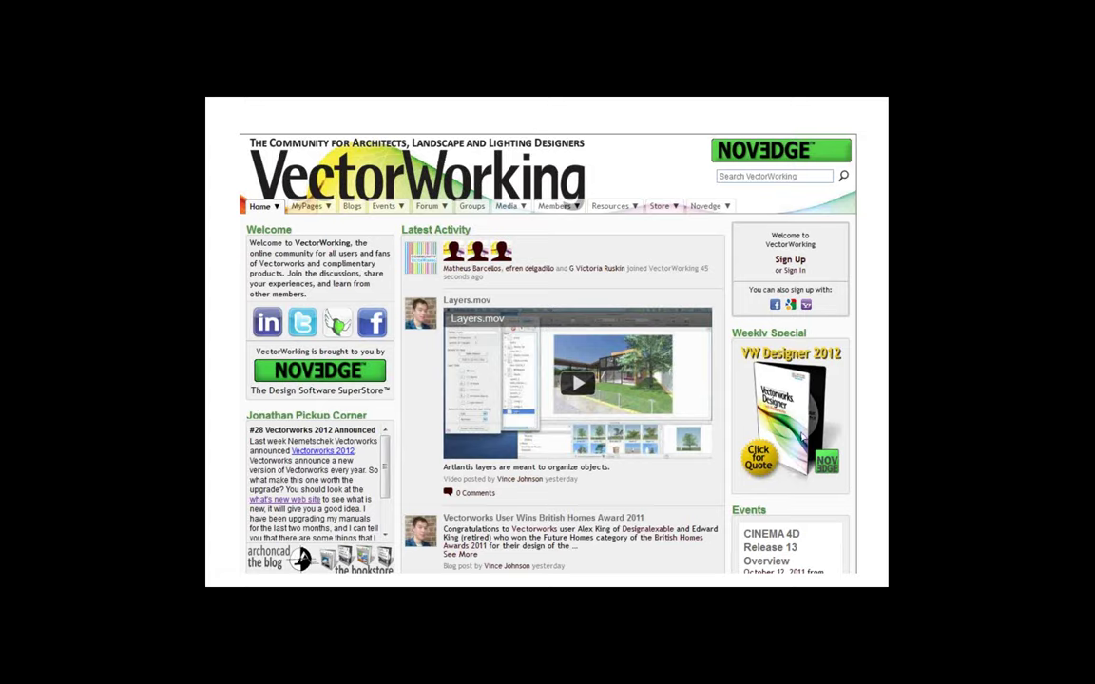
pyautogui.click(229, 365)
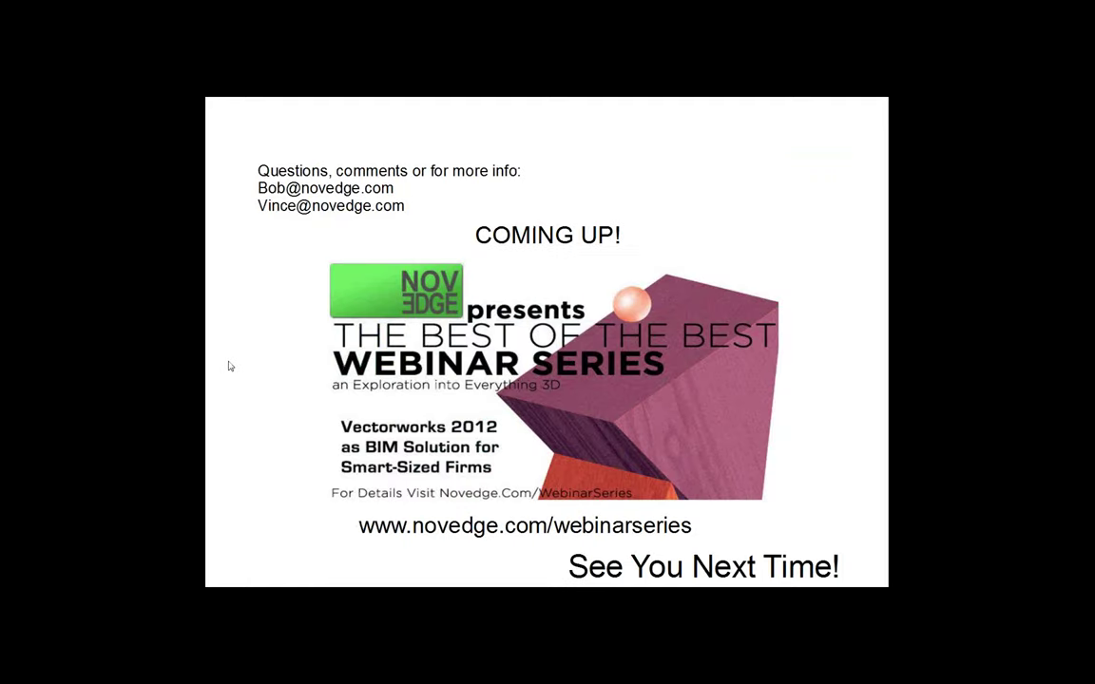